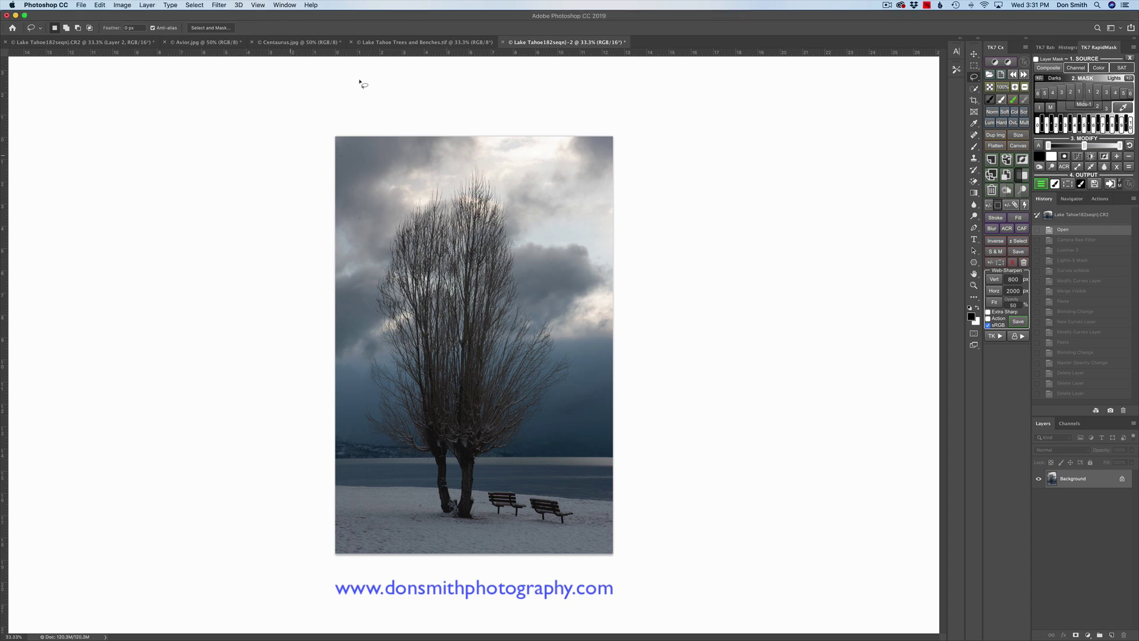
- Compare the painterly result with the original, then apply Camera Raw Filter with all settings at zero
click(402, 46)
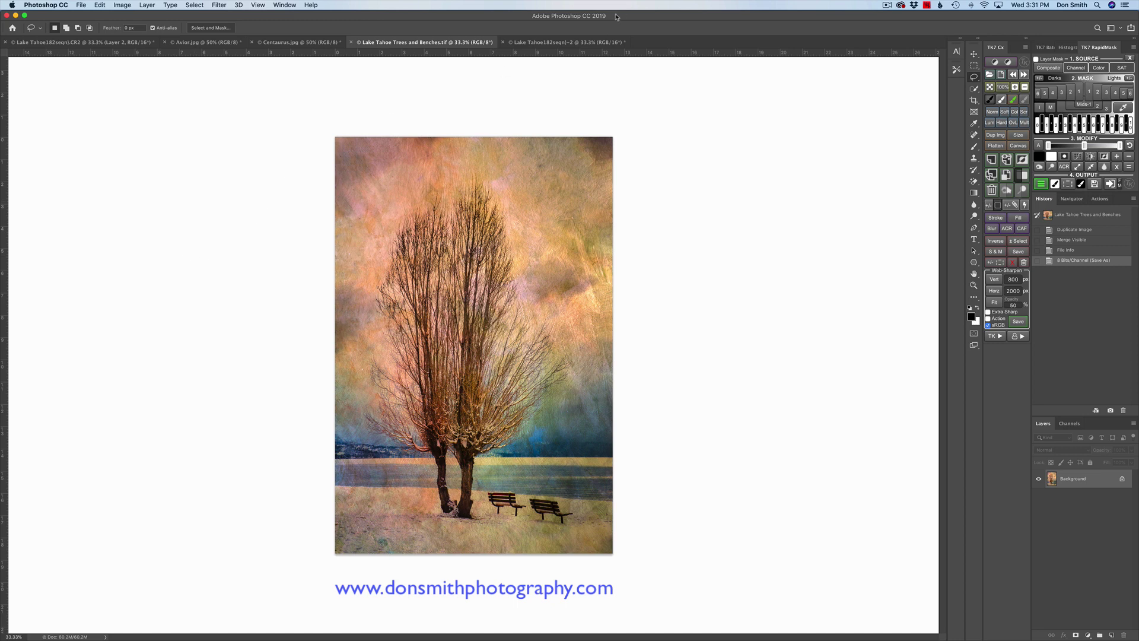
click(556, 42)
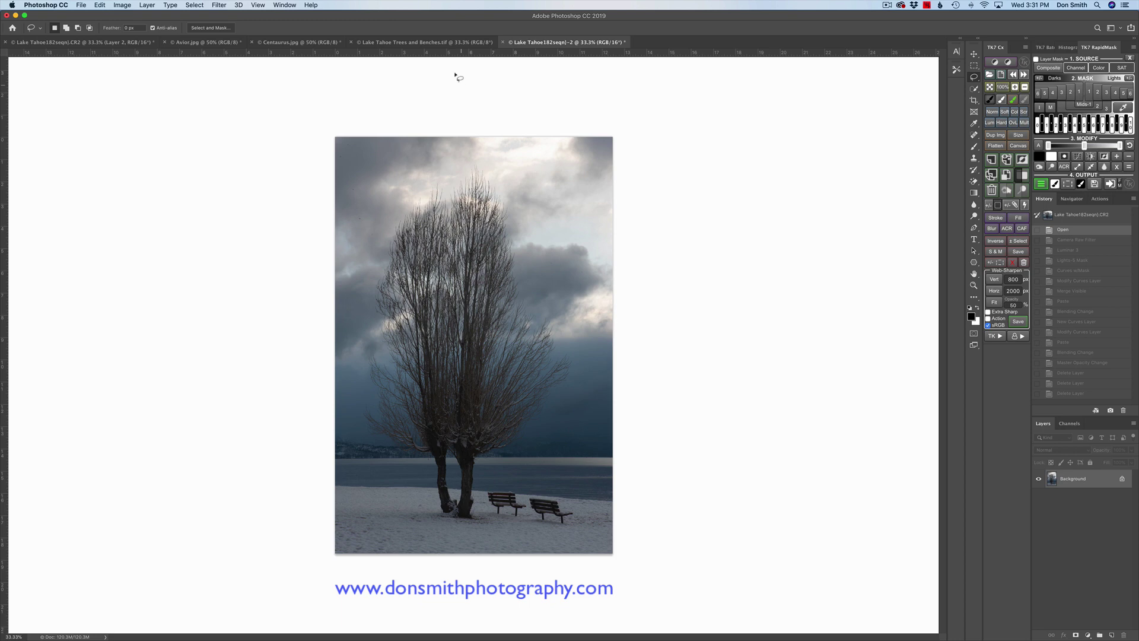
click(436, 43)
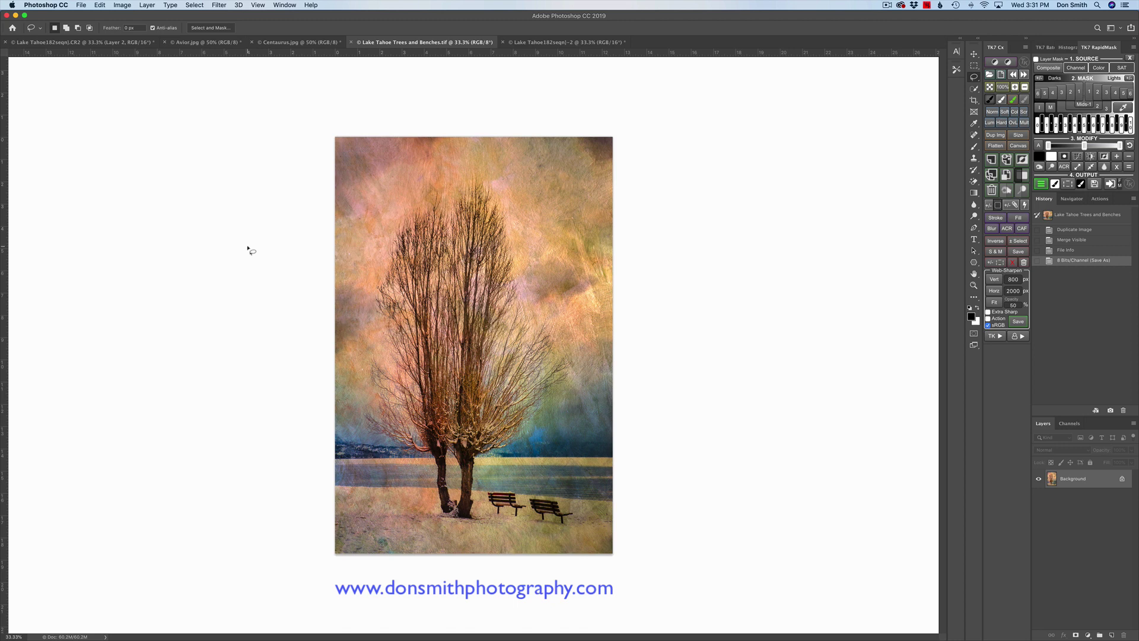
click(569, 42)
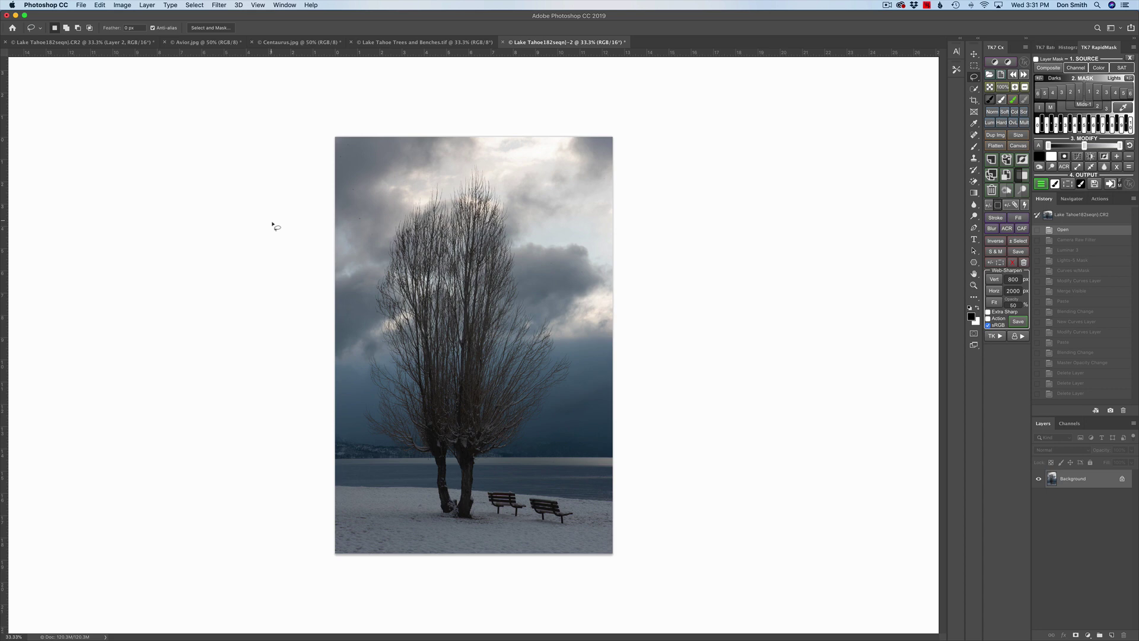
click(1009, 230)
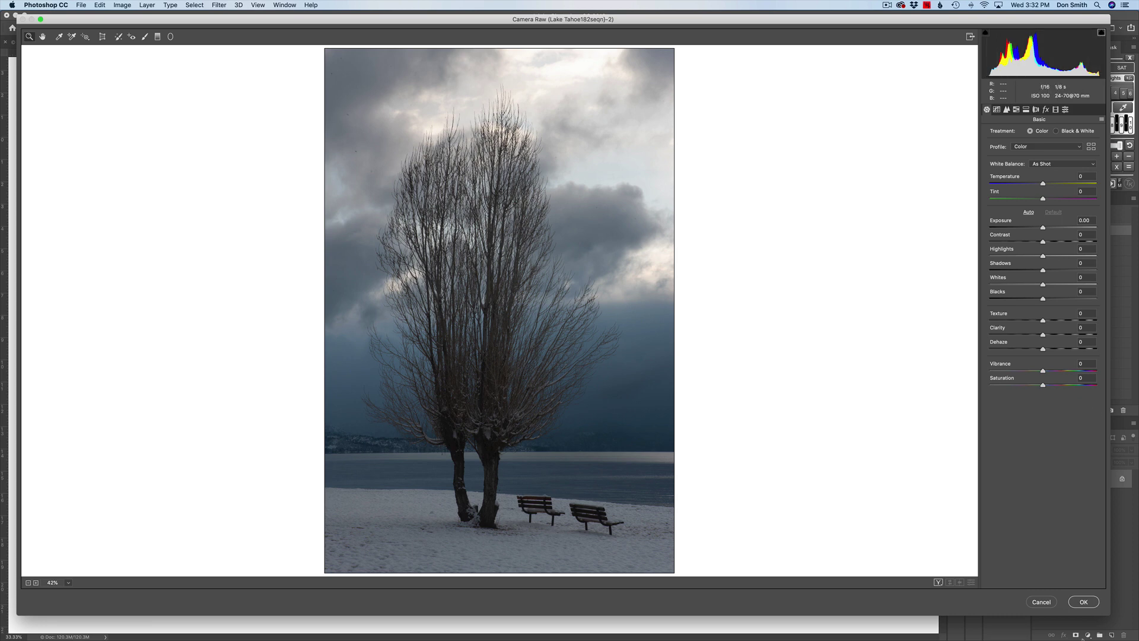
click(1083, 603)
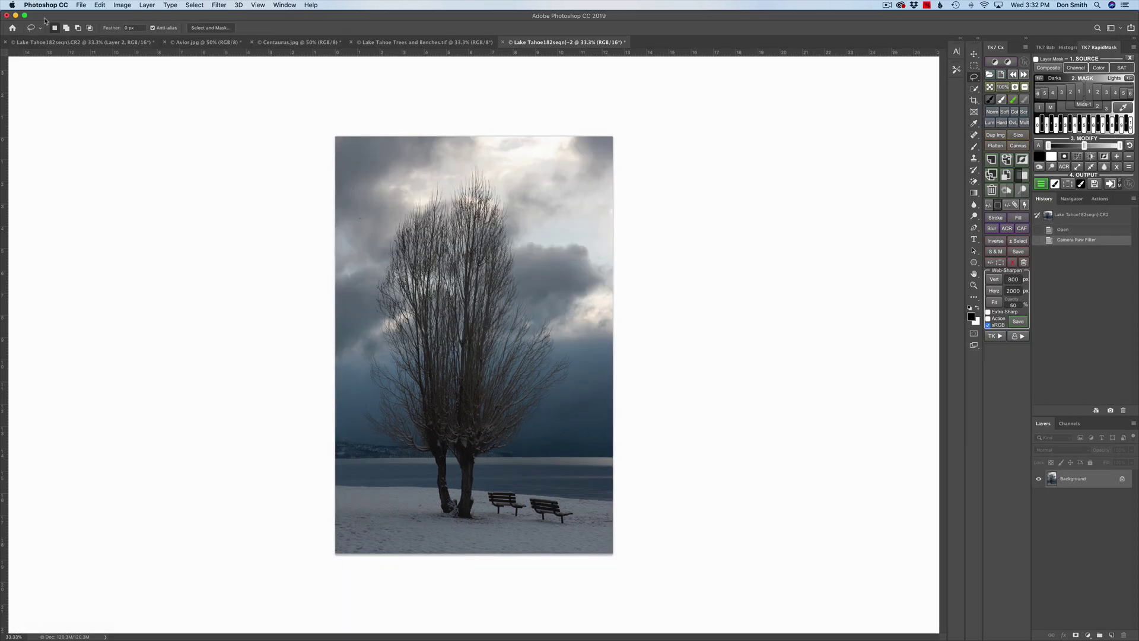
- Launch Luminar 3 from Filter > Skylum Software on the snowy tree photo
click(219, 5)
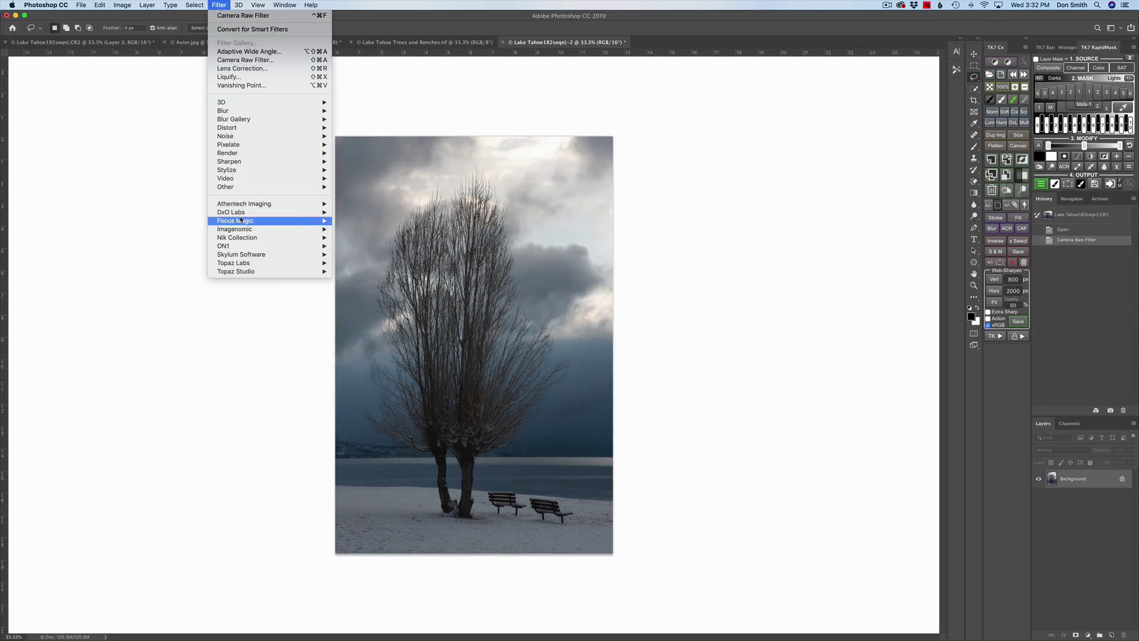
mouse_move(238, 238)
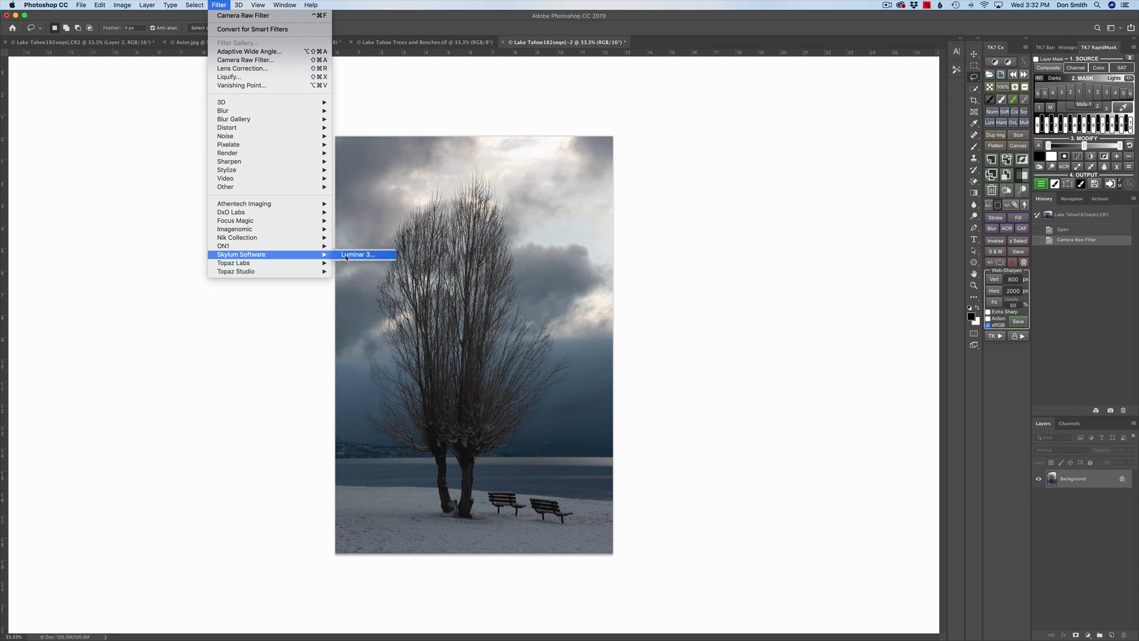
click(356, 254)
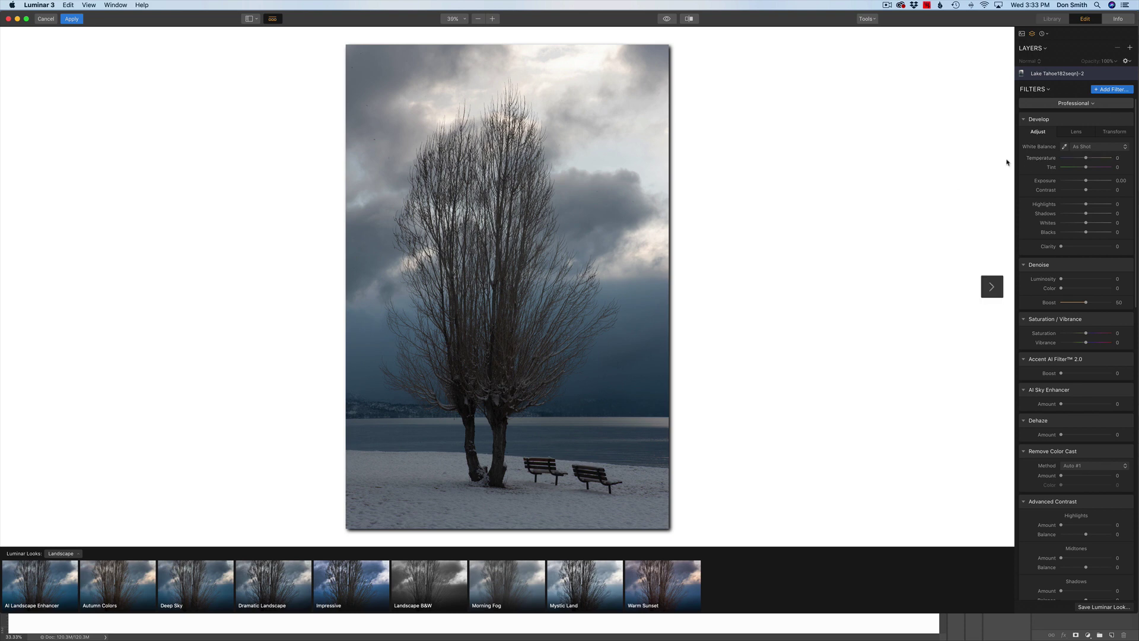
- Clear the Luminar workspace of preset filters and add only the Accent AI Filter 2.0
click(1091, 105)
click(1087, 115)
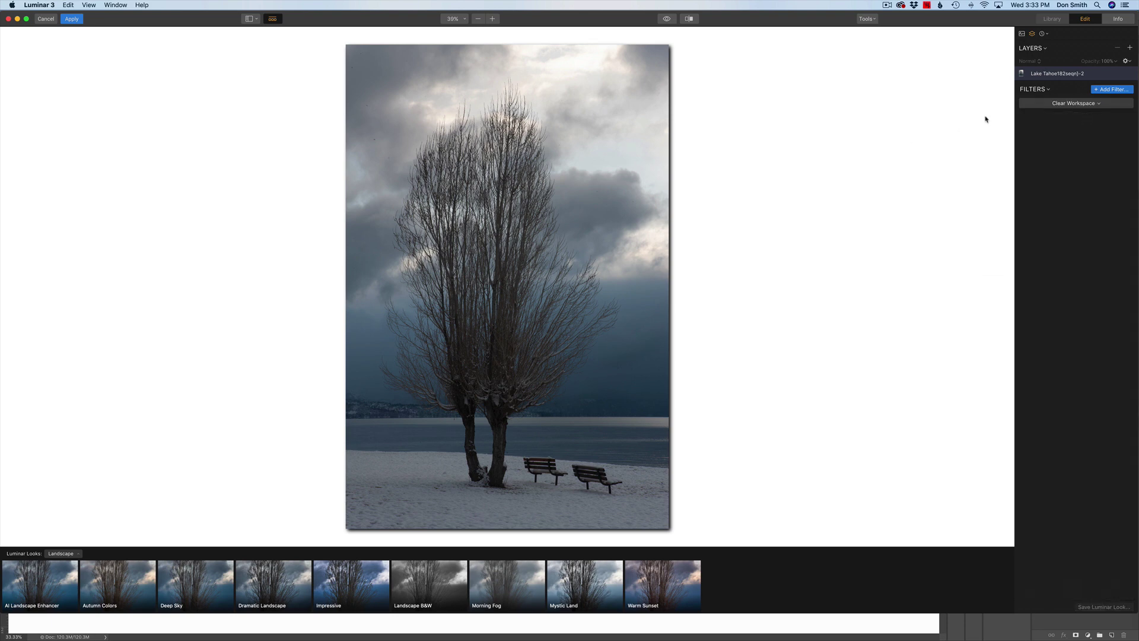
click(1109, 90)
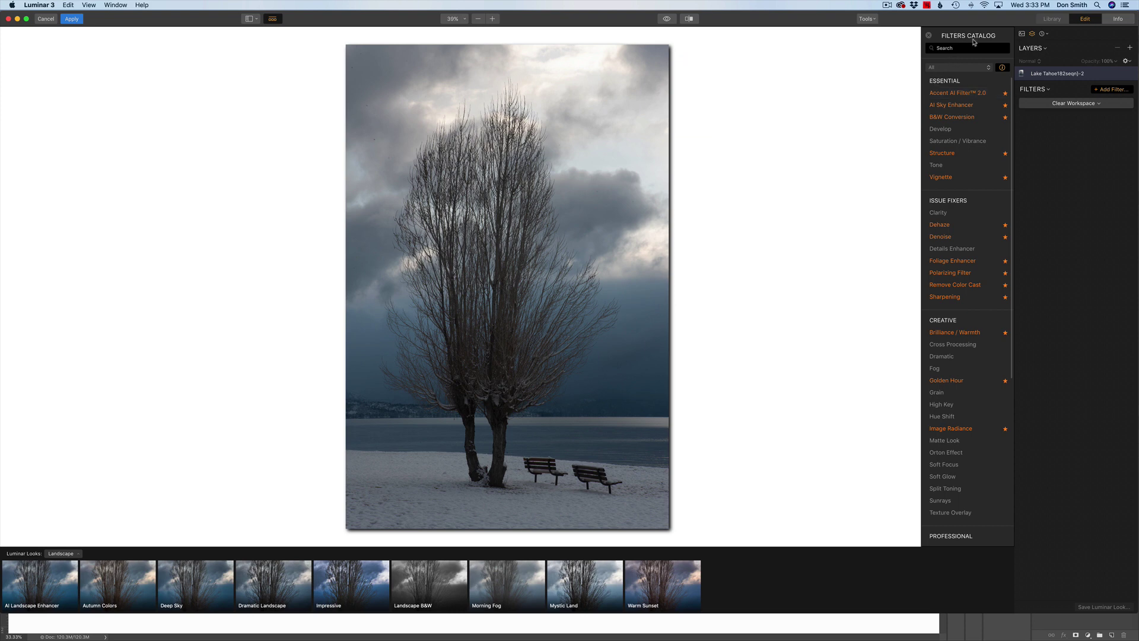
mouse_move(965, 95)
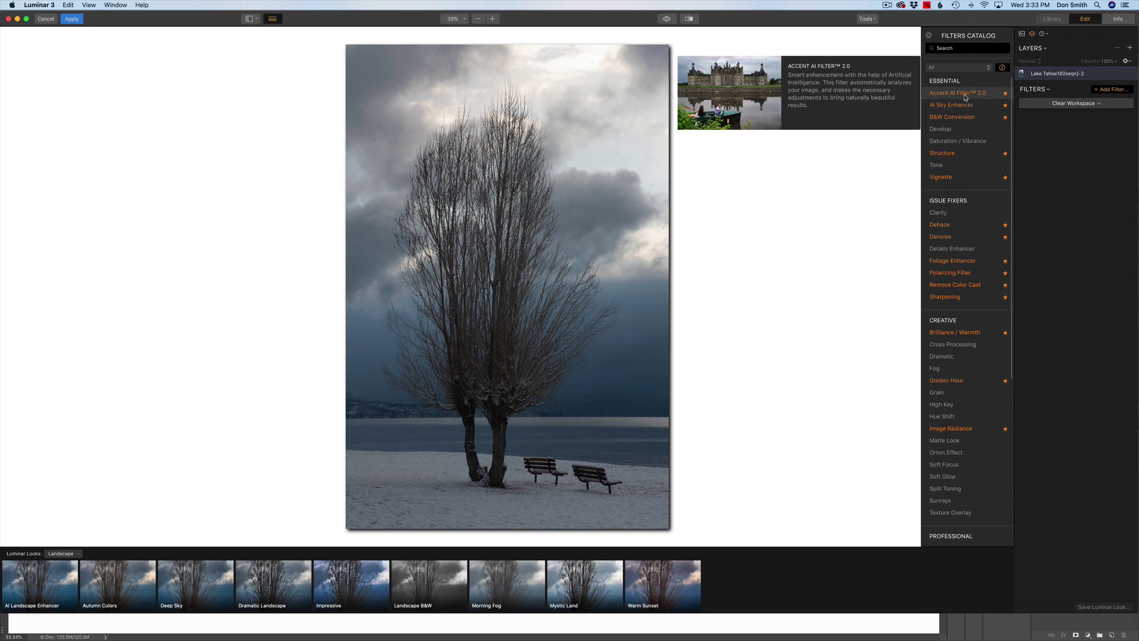
click(965, 95)
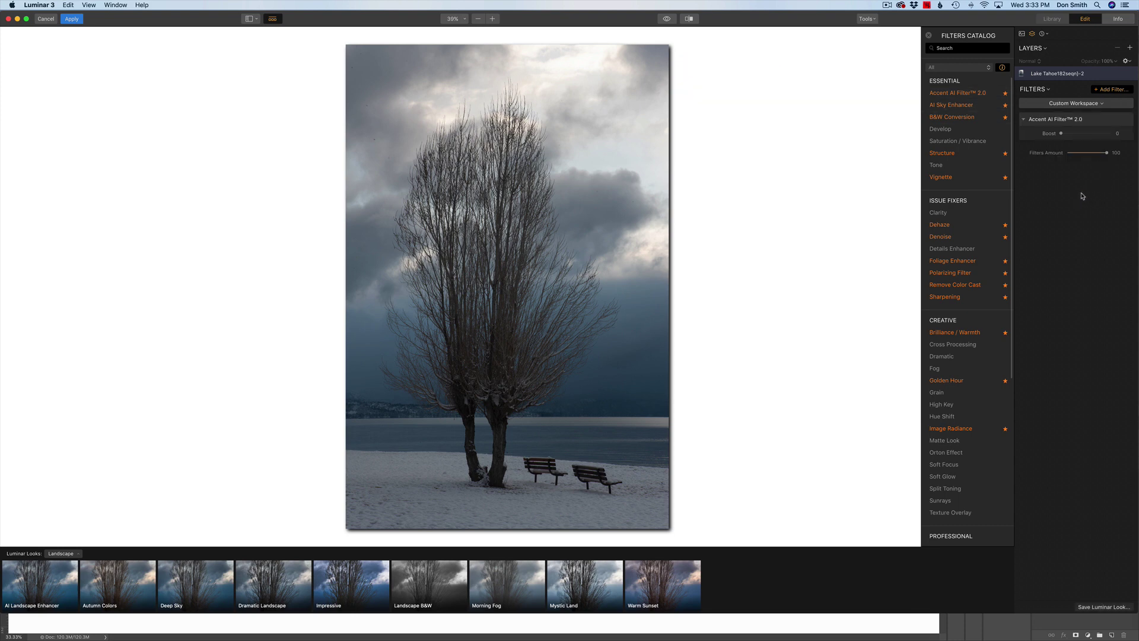
click(929, 35)
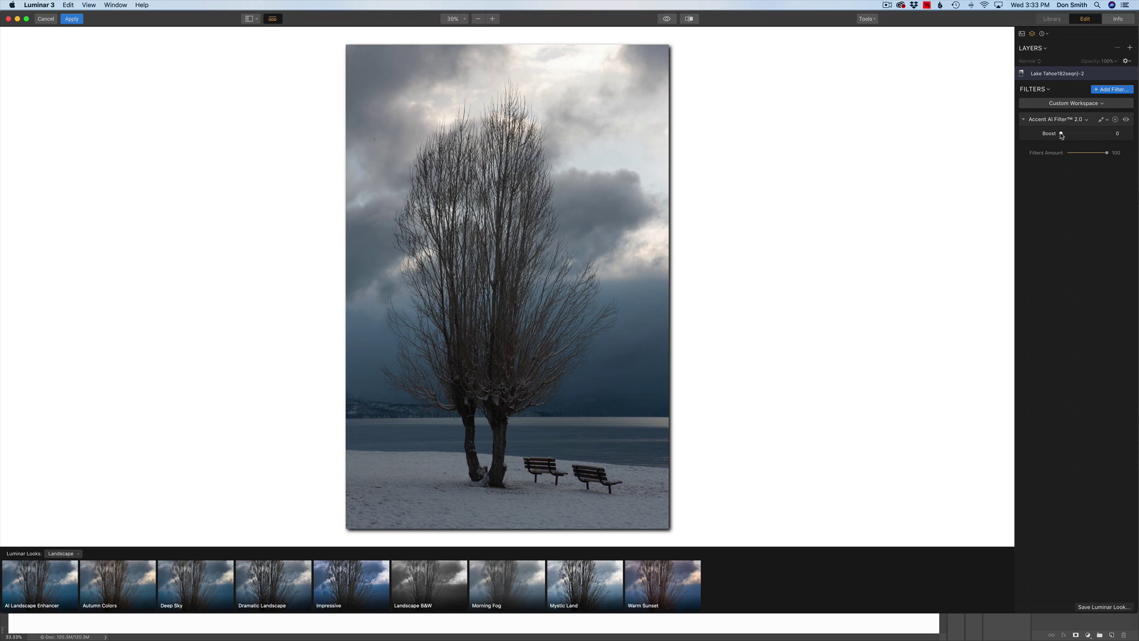
- Raise Accent AI Boost to 100 and compare against the unedited preview
drag(1061, 133, 1110, 133)
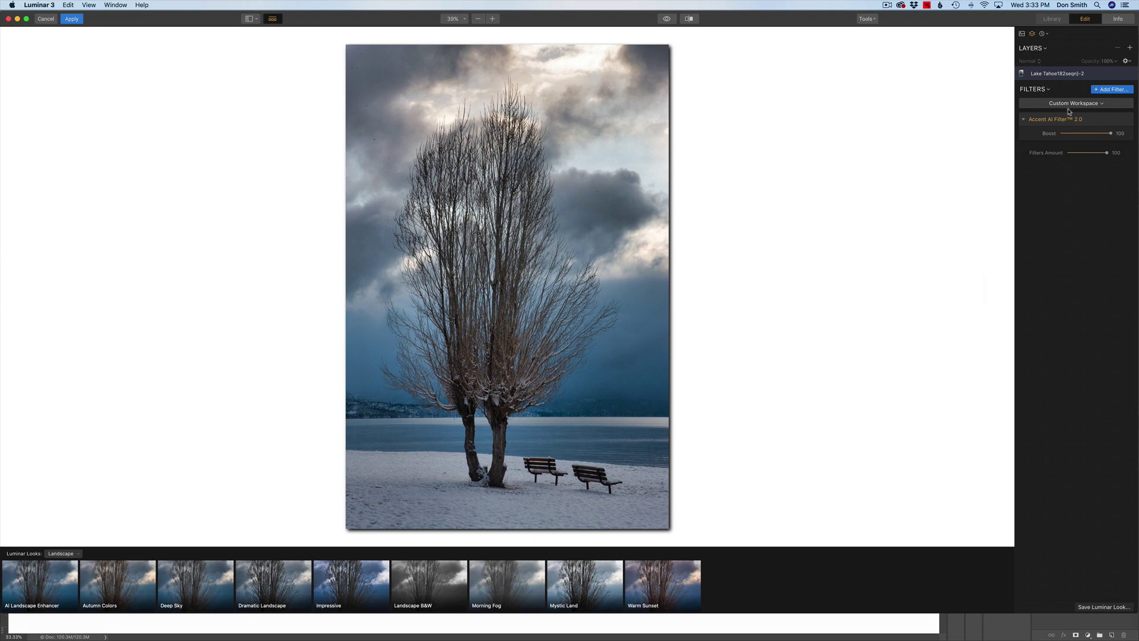
click(667, 19)
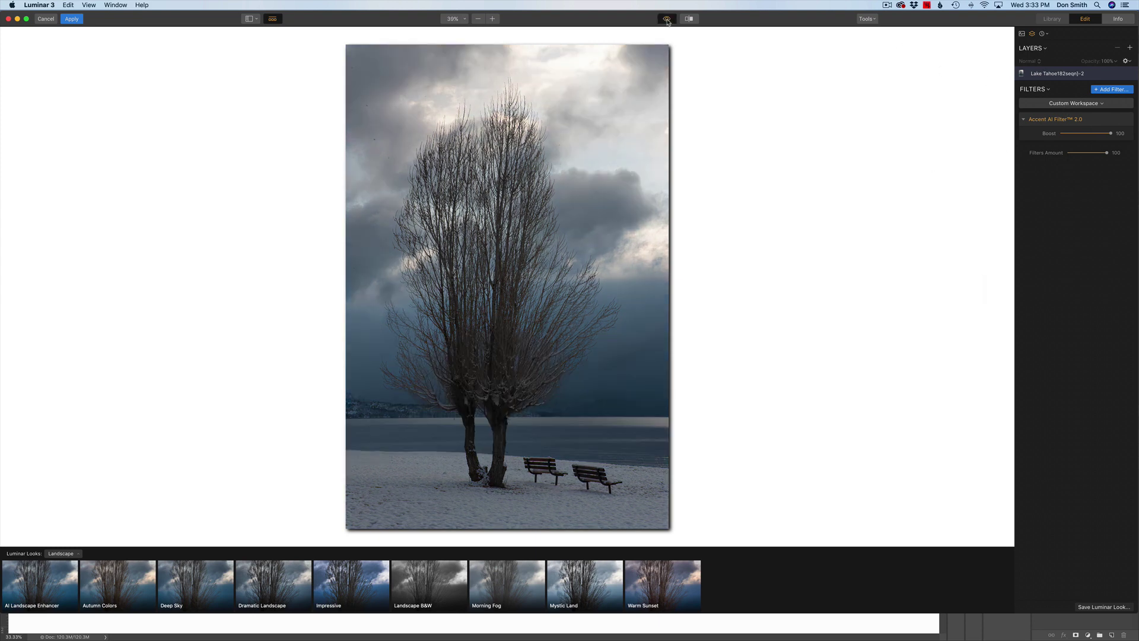
click(667, 19)
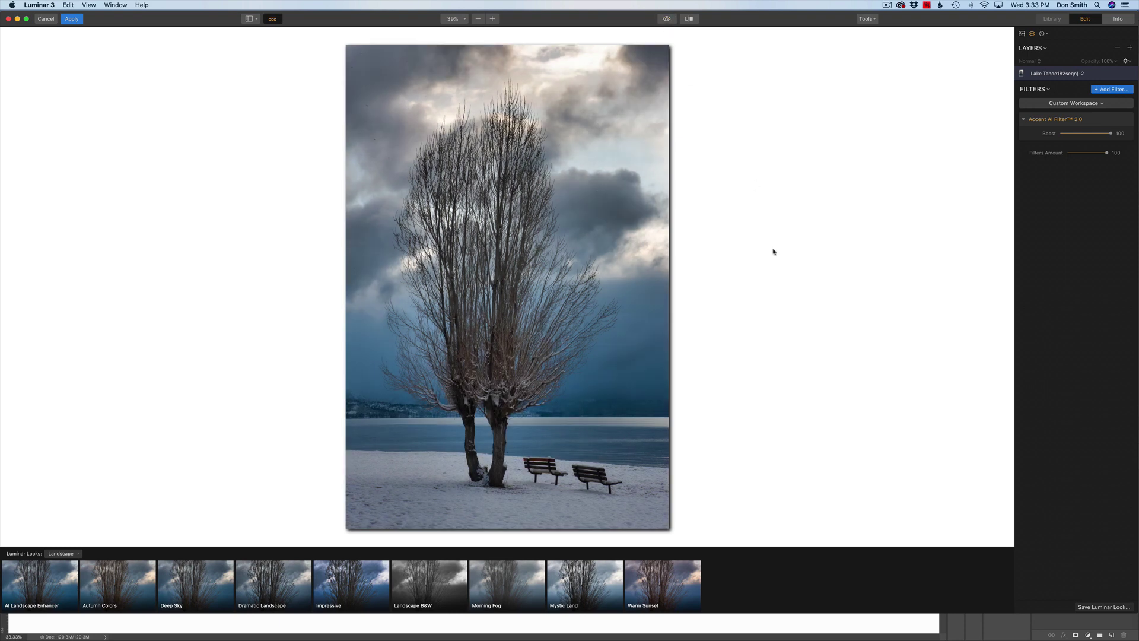
click(1111, 91)
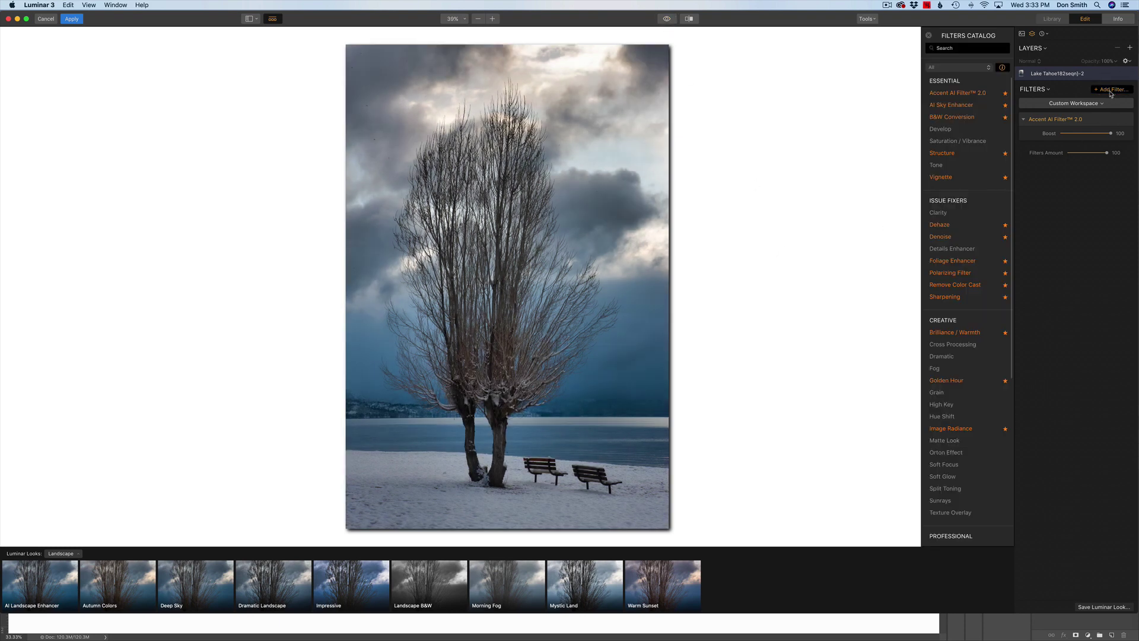
- Add a Golden Hour filter at Amount 78 and apply the Luminar edits back to Photoshop
mouse_move(971, 389)
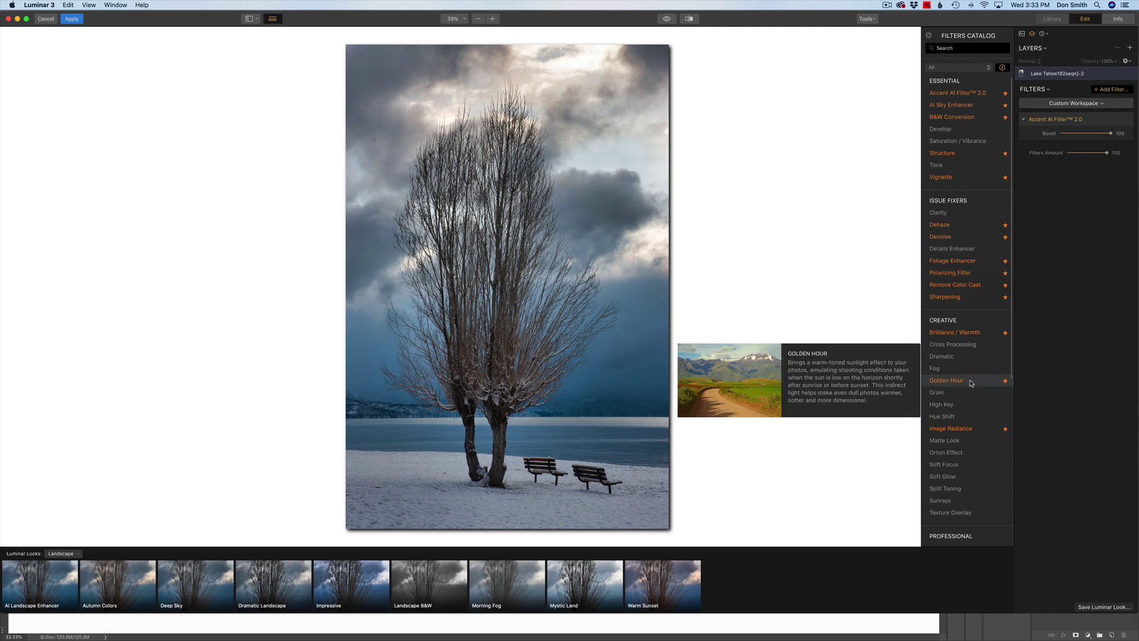
click(971, 383)
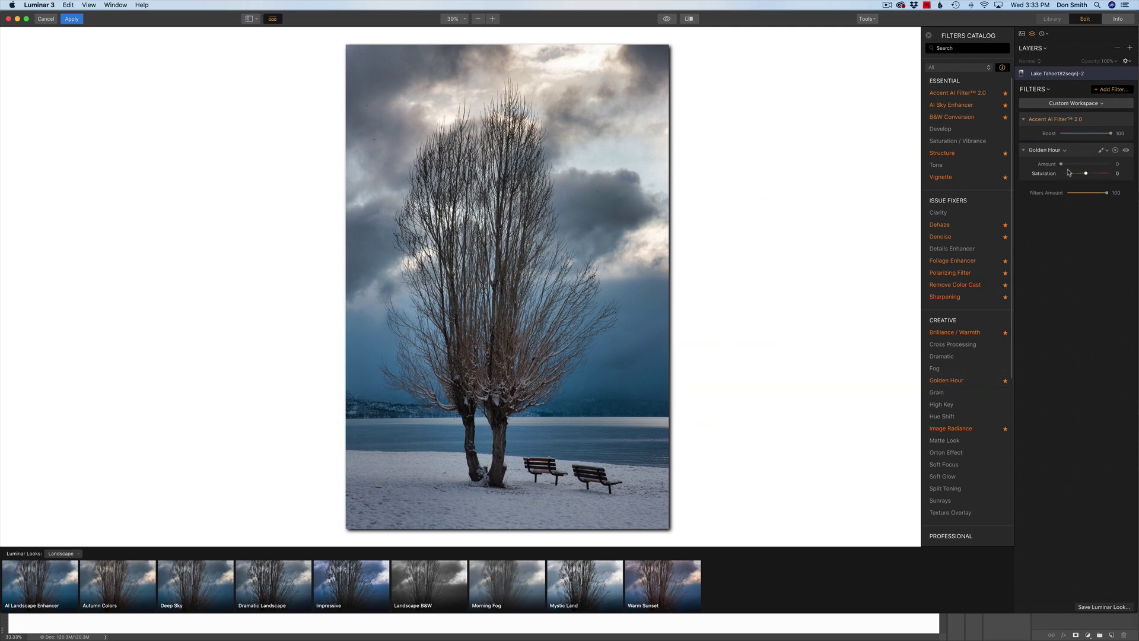
drag(1062, 164, 1104, 172)
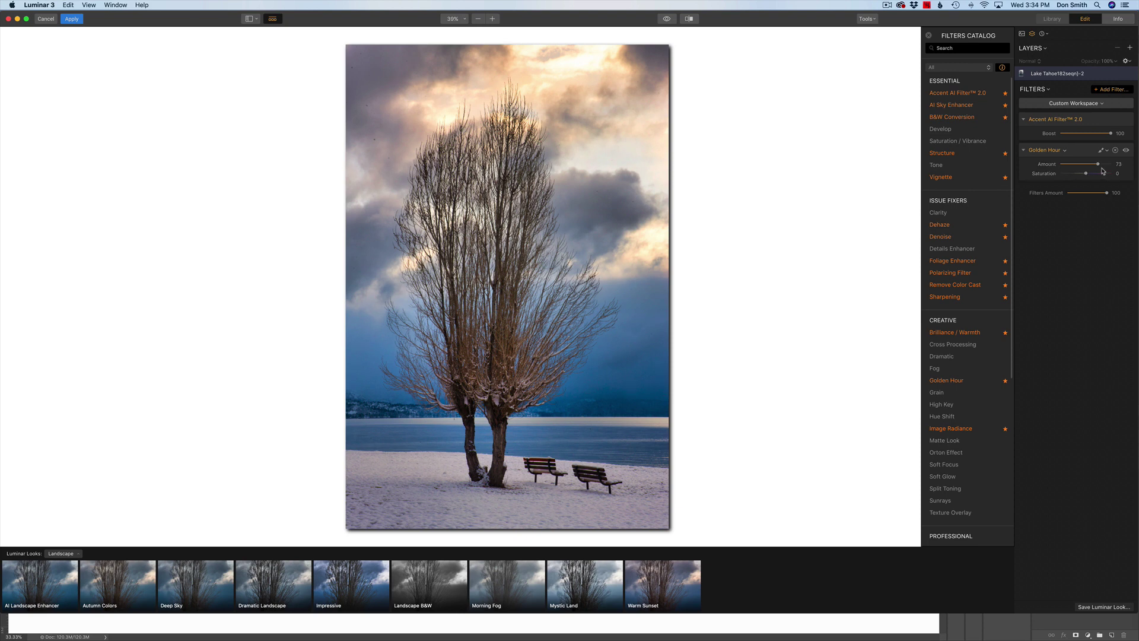
drag(1100, 168, 1103, 169)
click(68, 20)
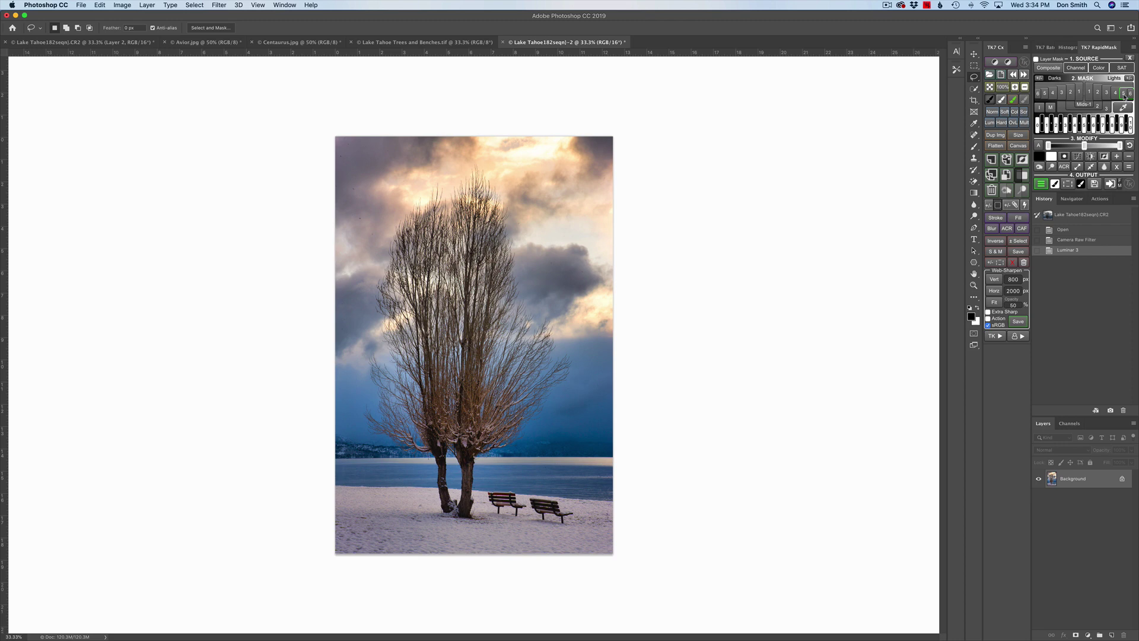
- Darken the brightest clouds with a Lights 5 masked Curves adjustment, then merge it into Background
click(1123, 94)
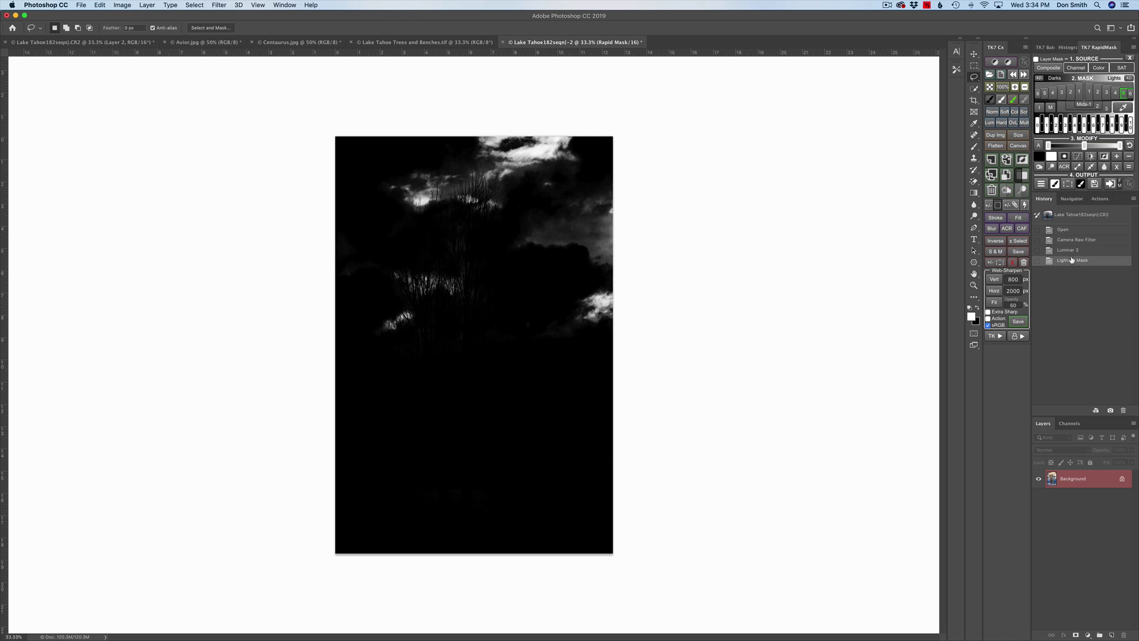
click(1042, 183)
click(1045, 60)
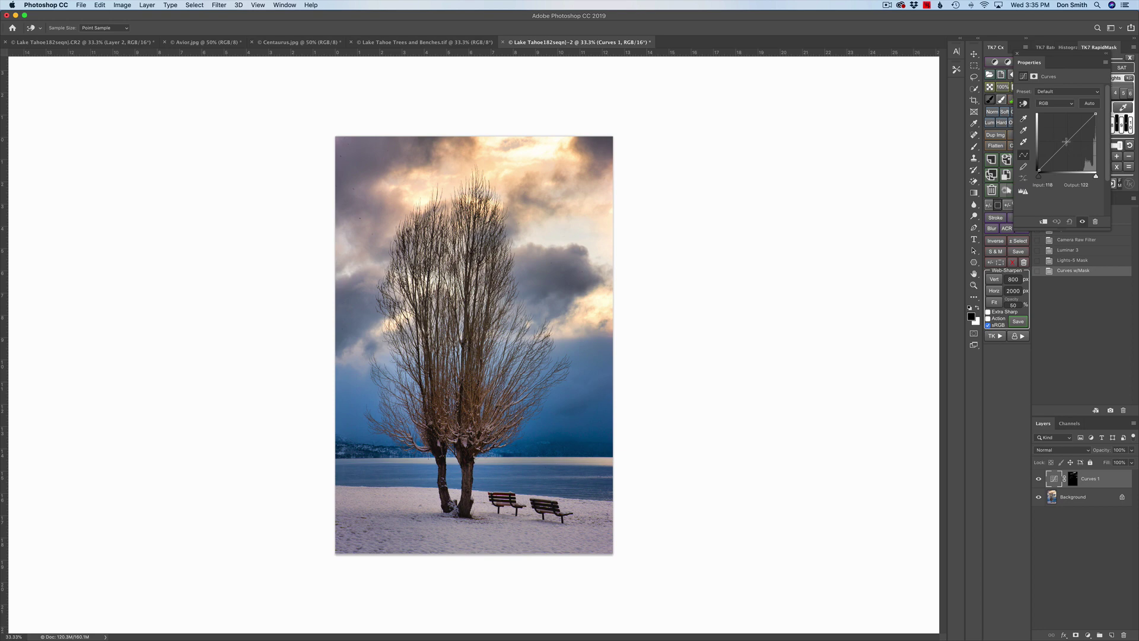
mouse_move(1067, 141)
mouse_down()
mouse_move(1085, 177)
mouse_move(1087, 153)
mouse_move(1068, 143)
mouse_move(1081, 148)
mouse_up()
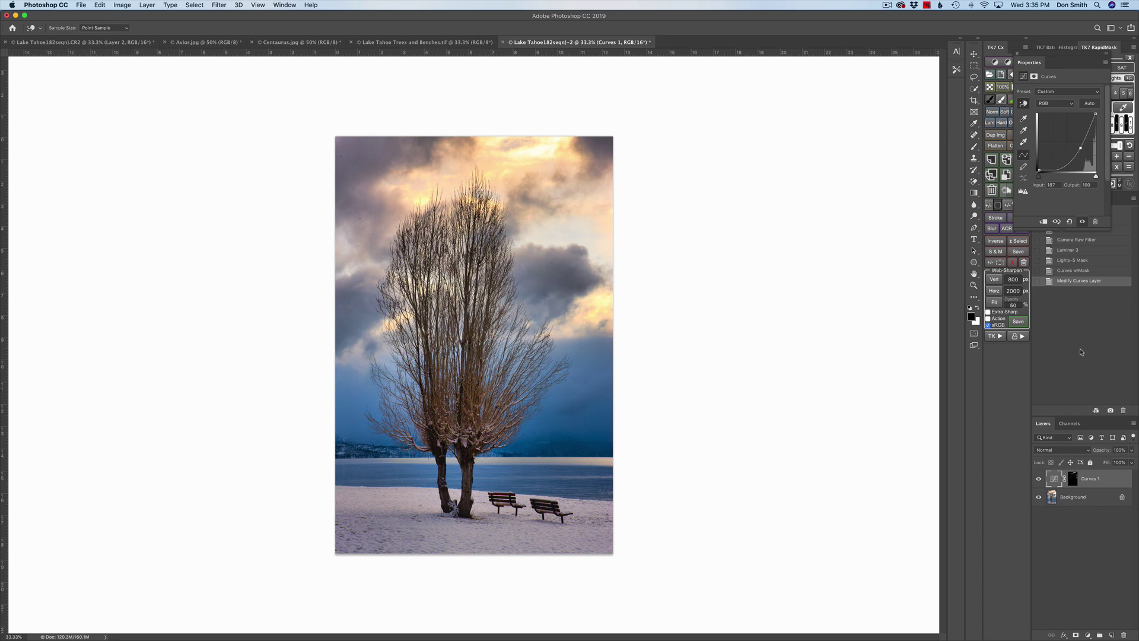
click(1039, 479)
click(1039, 480)
key(super+e)
key(l)
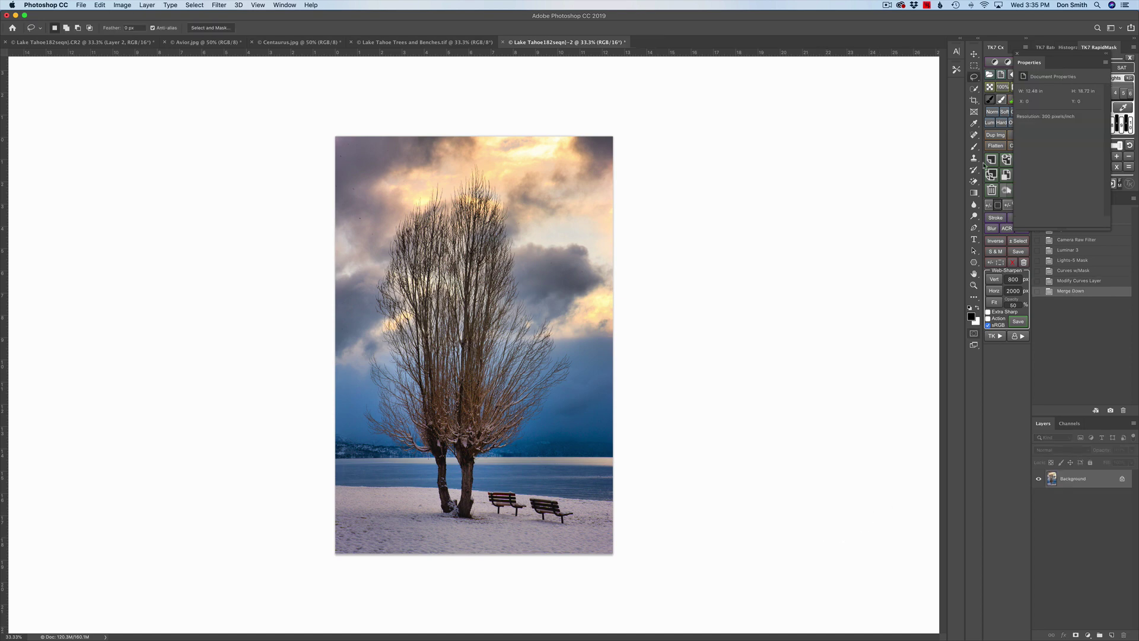
click(1017, 54)
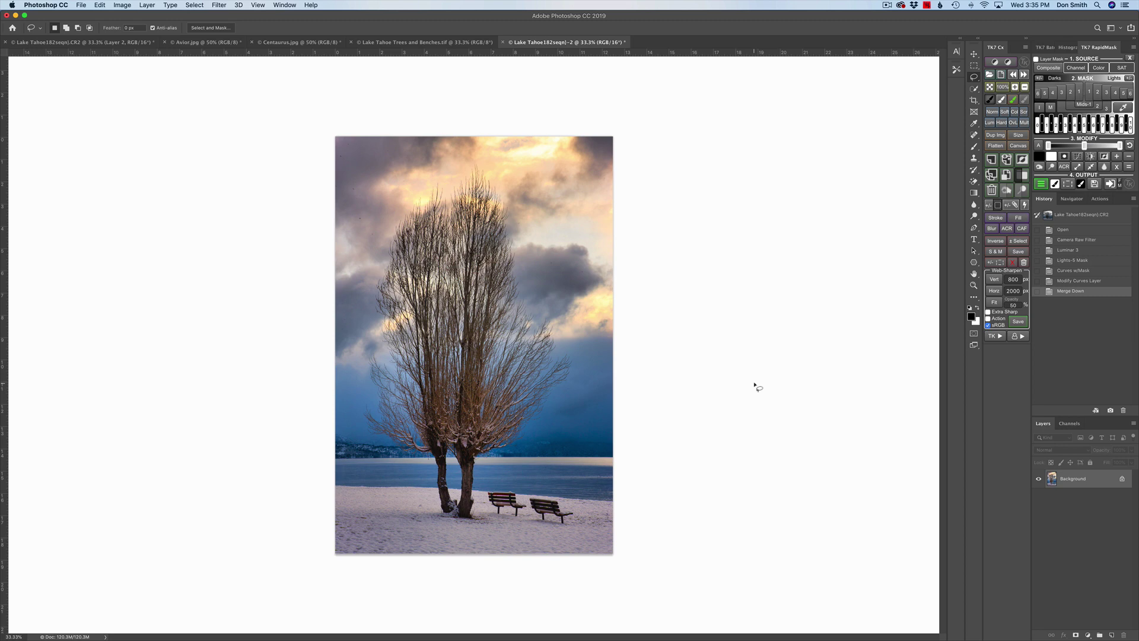
click(1073, 231)
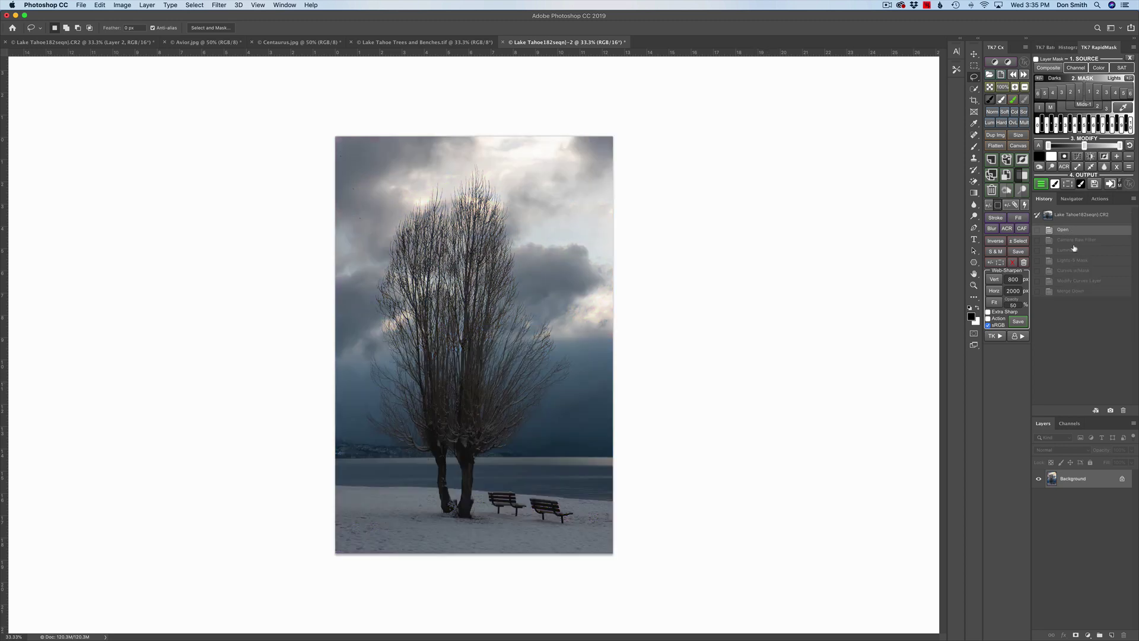
click(1077, 291)
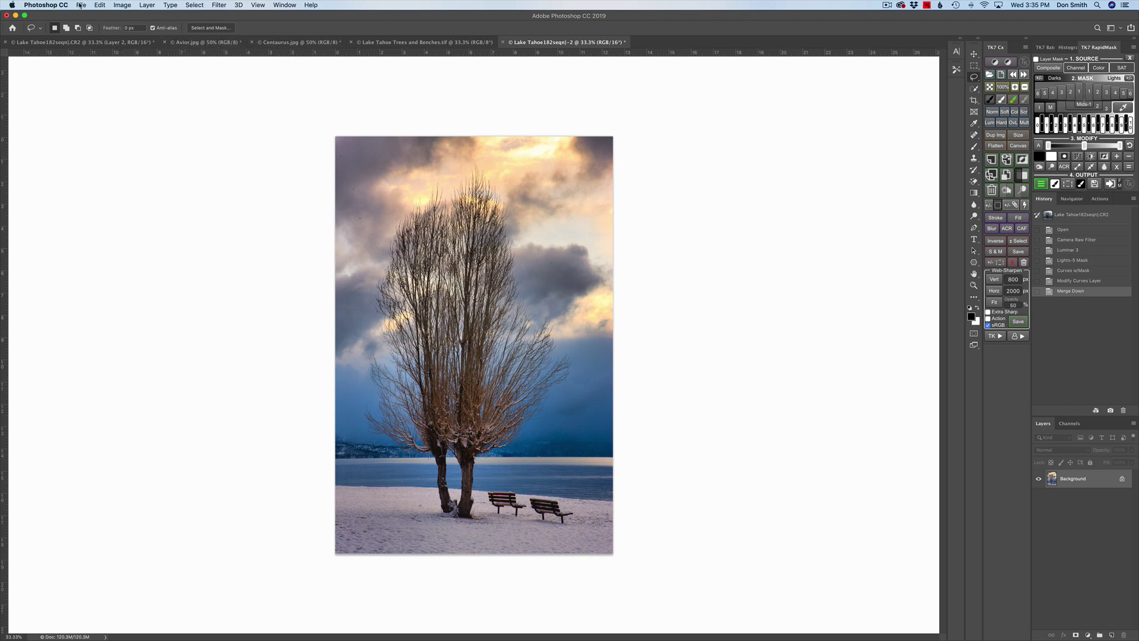
- Cancel the Open dialog without opening a file and switch to the Avior texture document
click(80, 4)
click(92, 24)
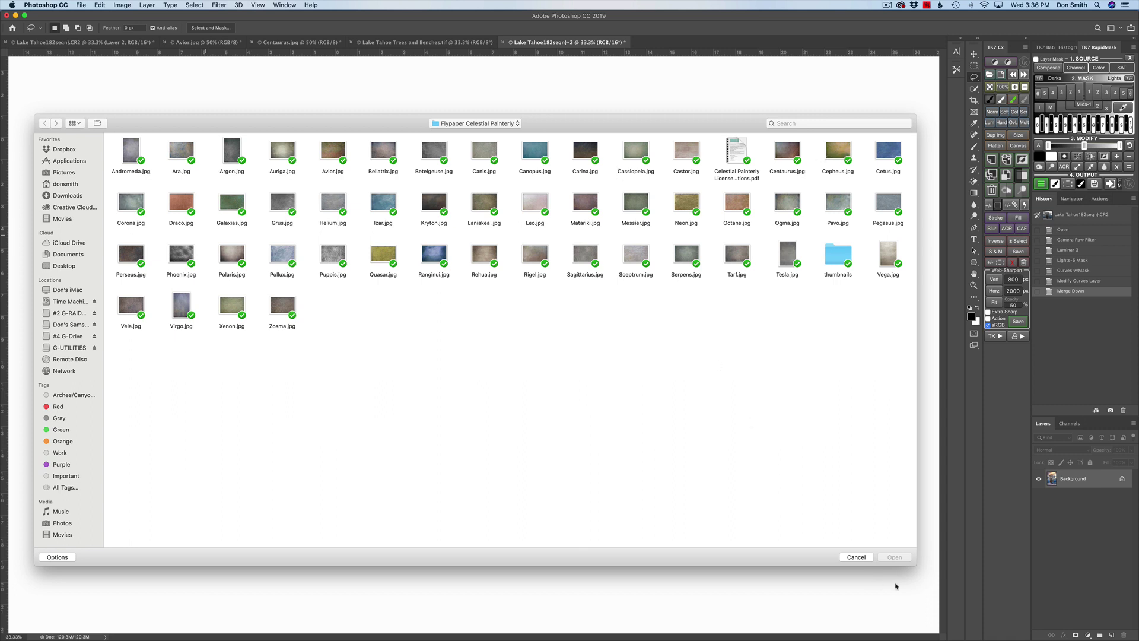
click(860, 559)
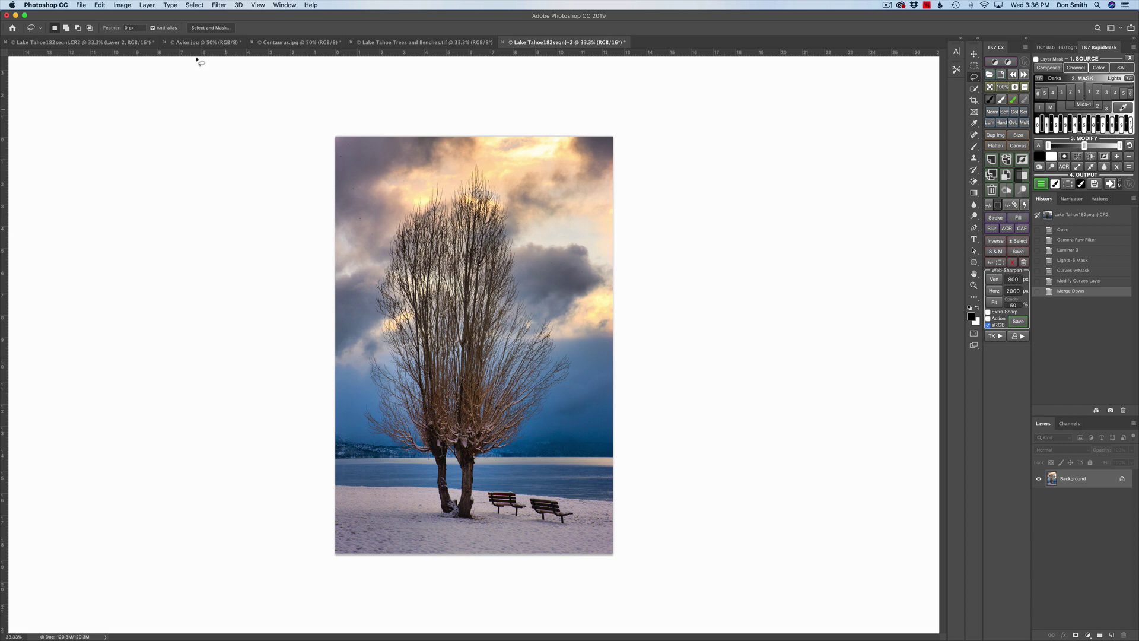
click(183, 43)
- Copy the whole Avior texture and paste it into the Lake Tahoe photo as Layer 1
key(ctrl+a)
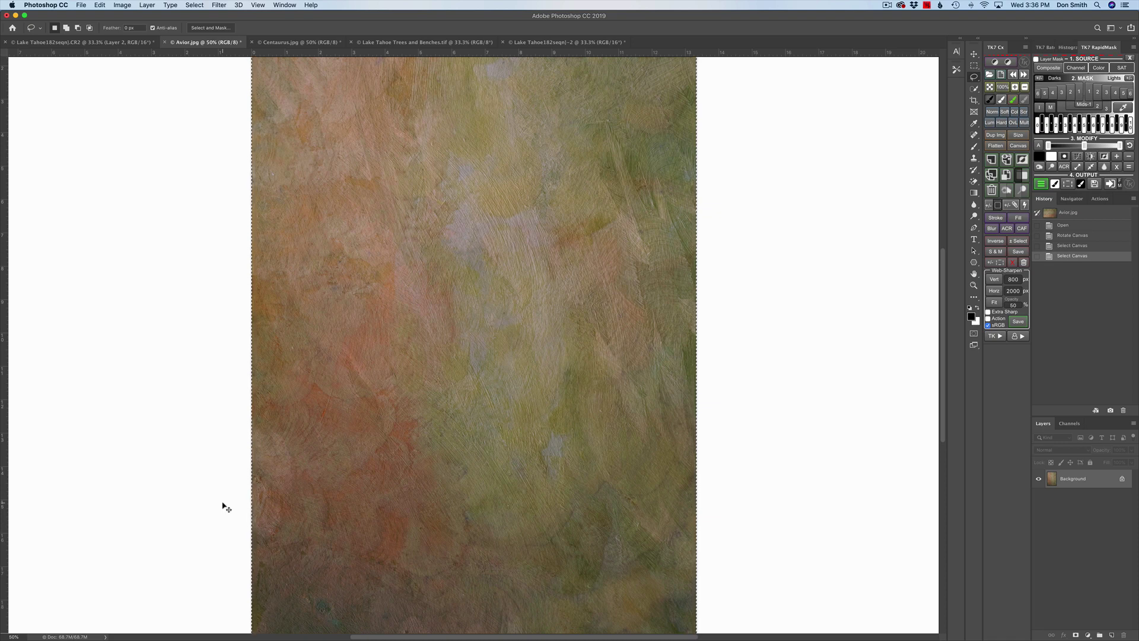
key(ctrl+Up)
click(587, 38)
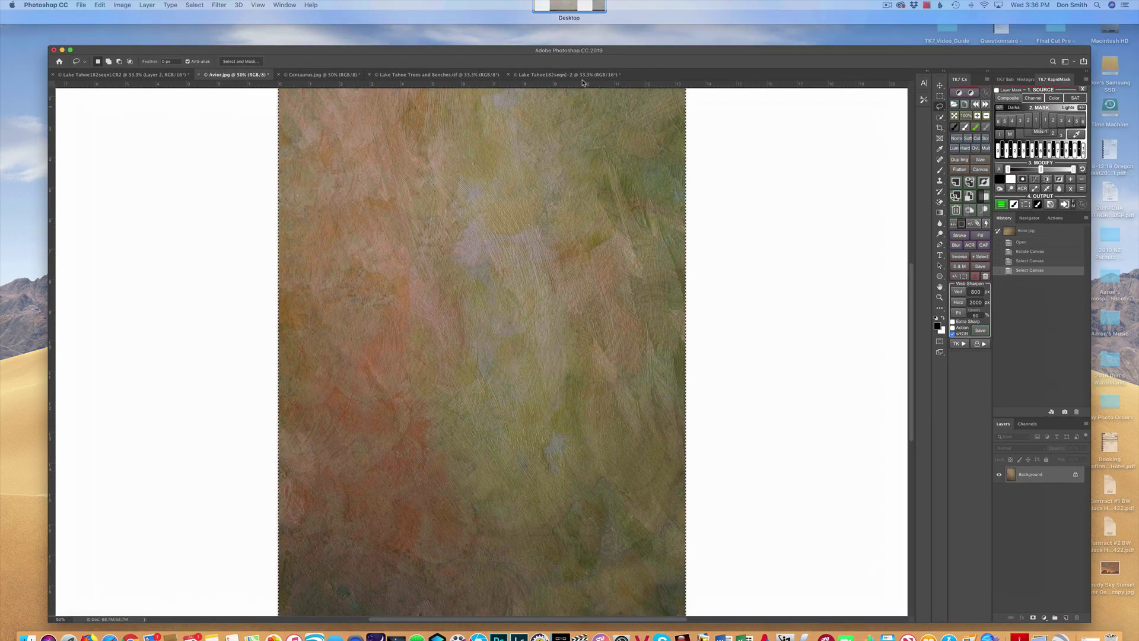
click(591, 43)
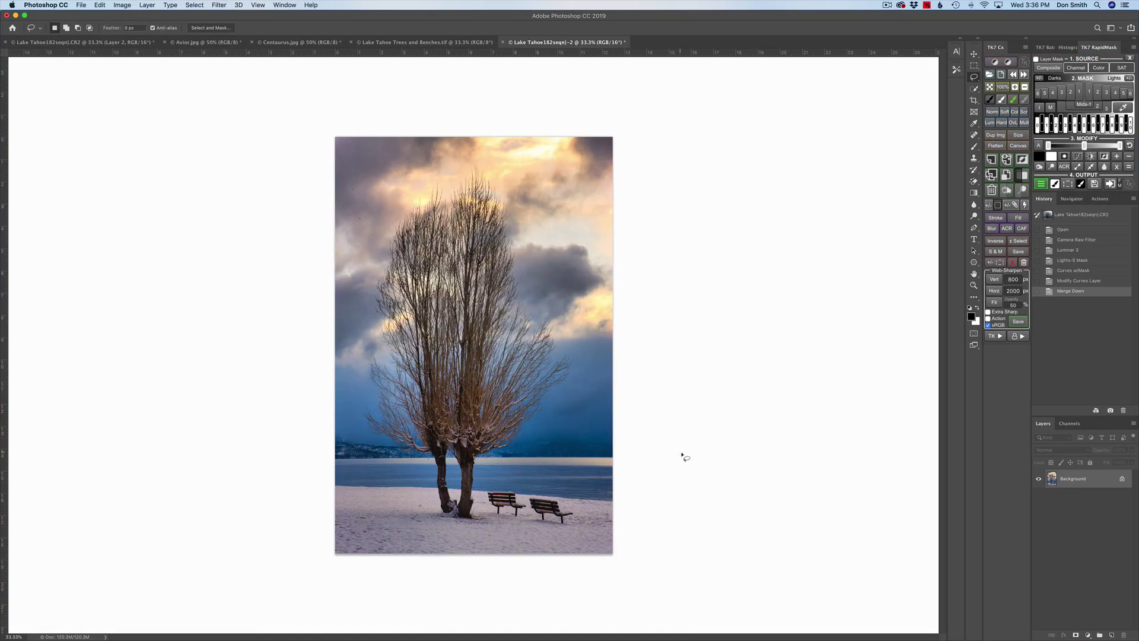
key(super+v)
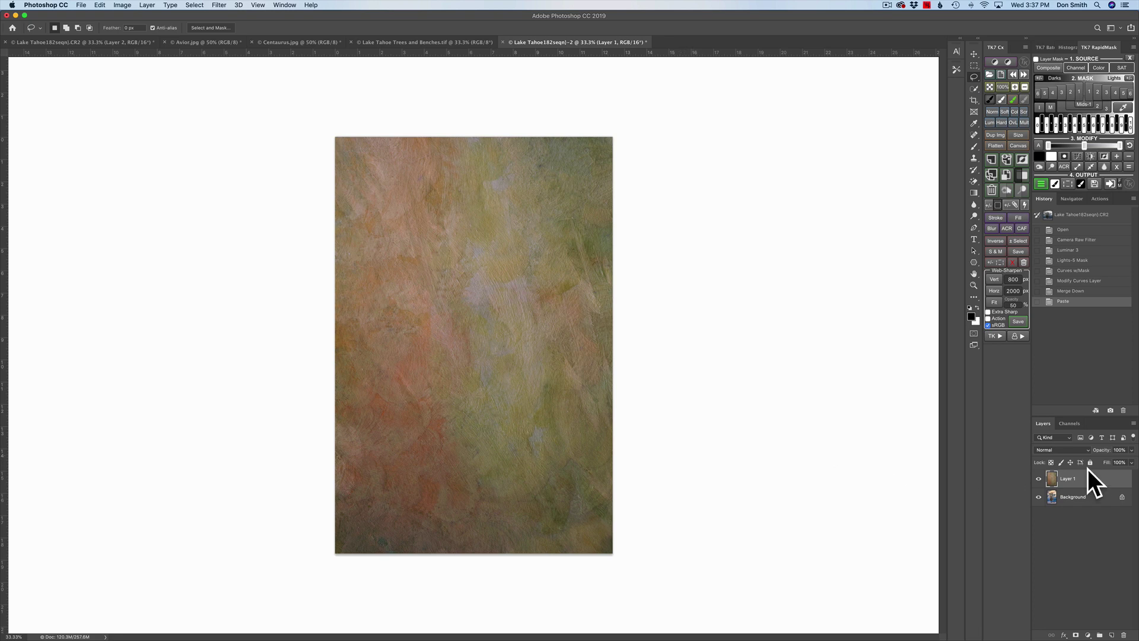
click(1039, 480)
- Set the Avior texture Layer 1 to the Multiply blend mode
click(1039, 480)
click(1070, 451)
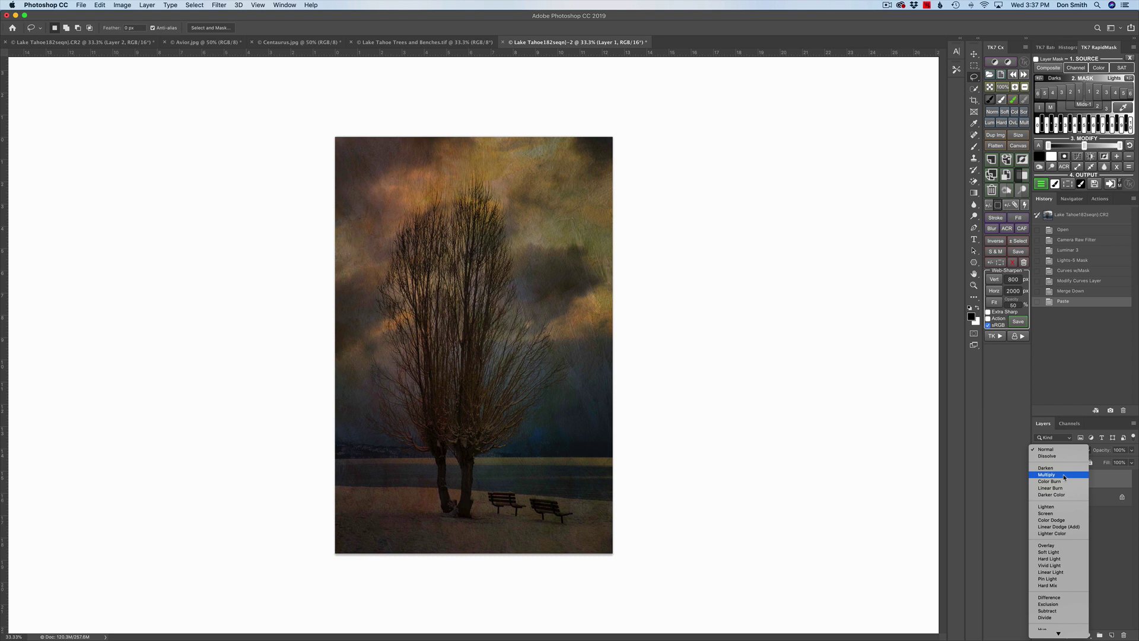
click(1064, 477)
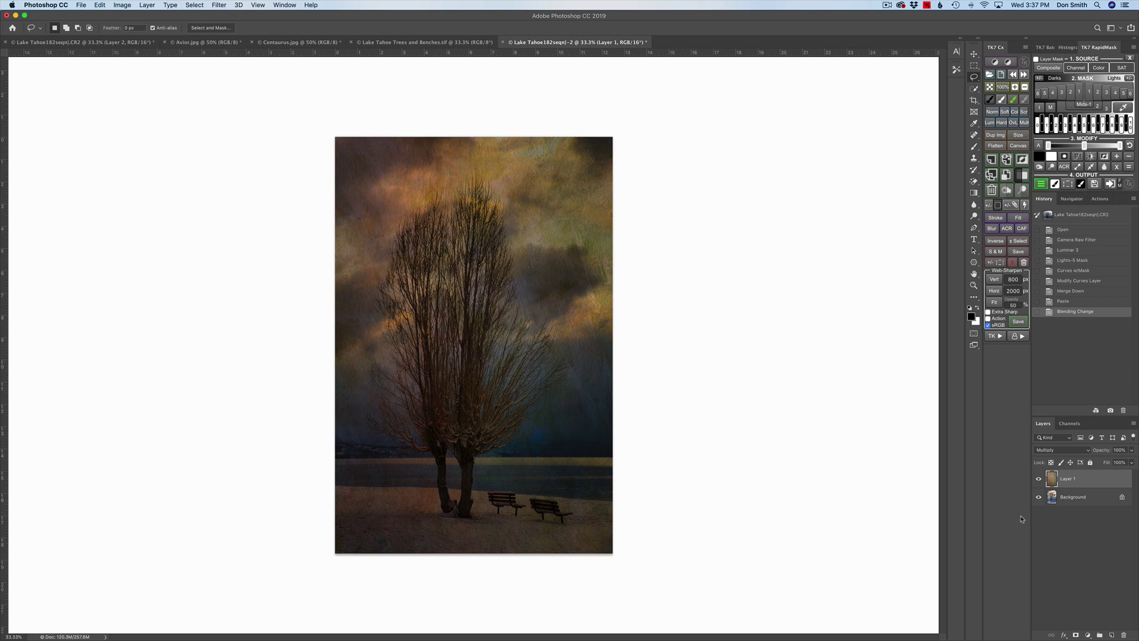
click(1077, 498)
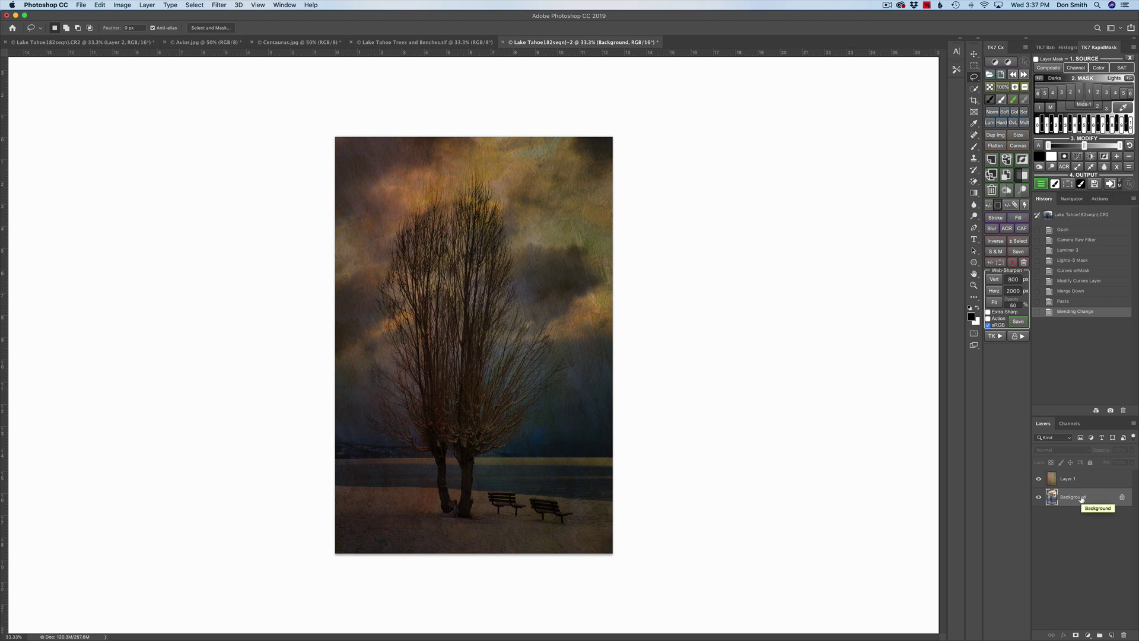
- Add a Curves adjustment above Background and raise its lower point to brighten the photo
click(1089, 636)
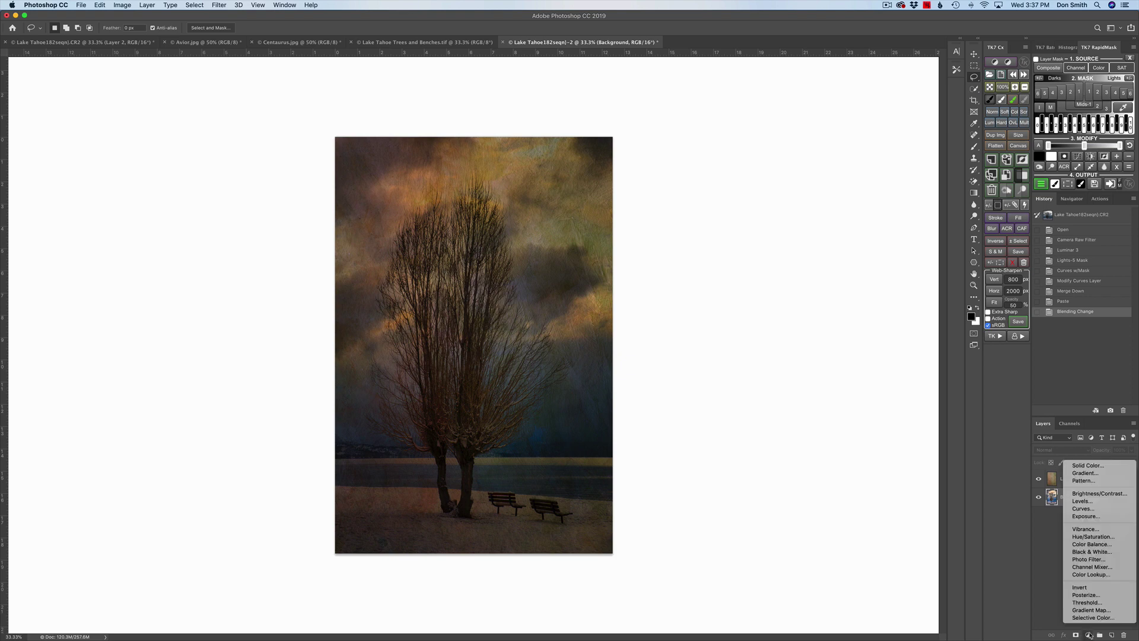
click(1092, 511)
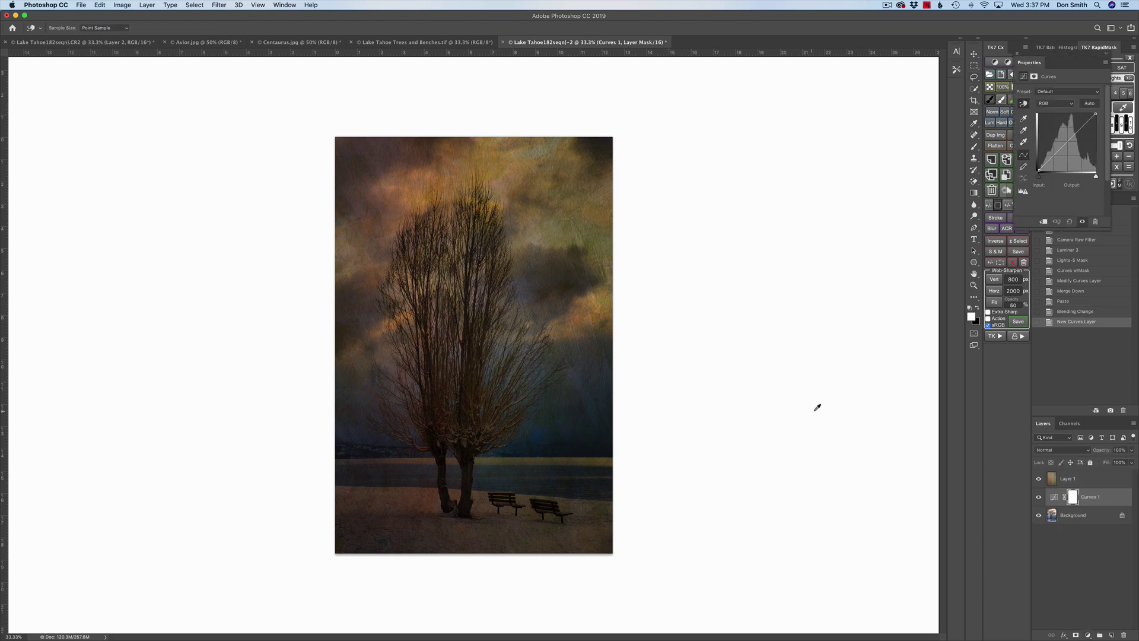
click(1054, 154)
drag(1053, 155, 1047, 154)
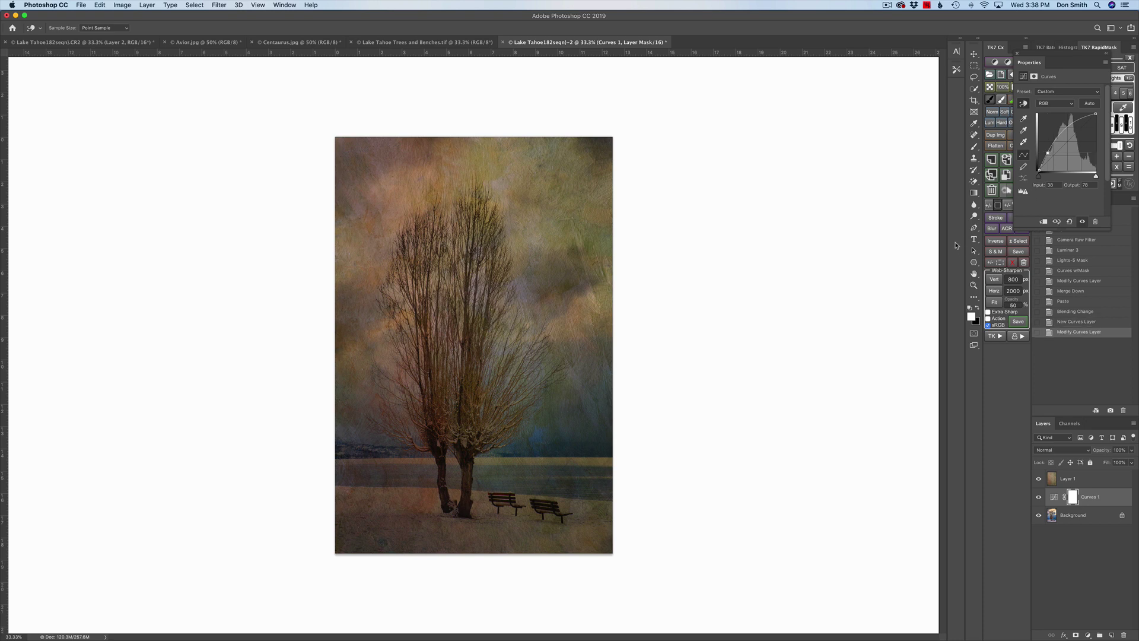
click(1039, 497)
click(1038, 497)
- Lift the upper curve point to brighten highlights, comparing with and without the texture
click(1068, 125)
drag(1068, 126, 1066, 119)
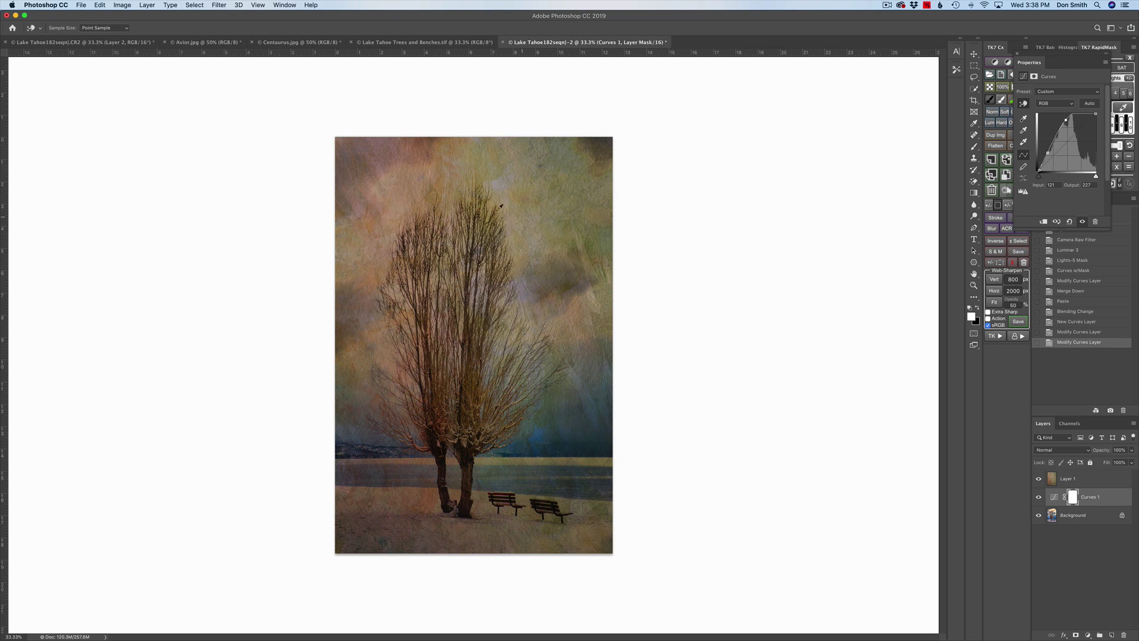
click(1038, 497)
click(1038, 497)
click(1038, 479)
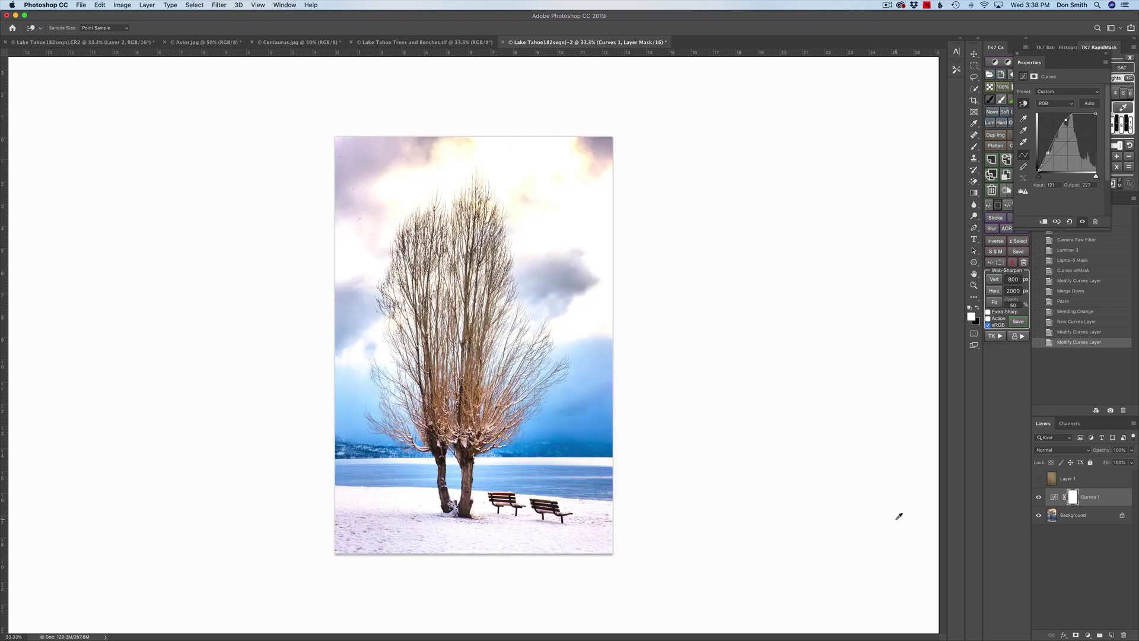
click(1039, 479)
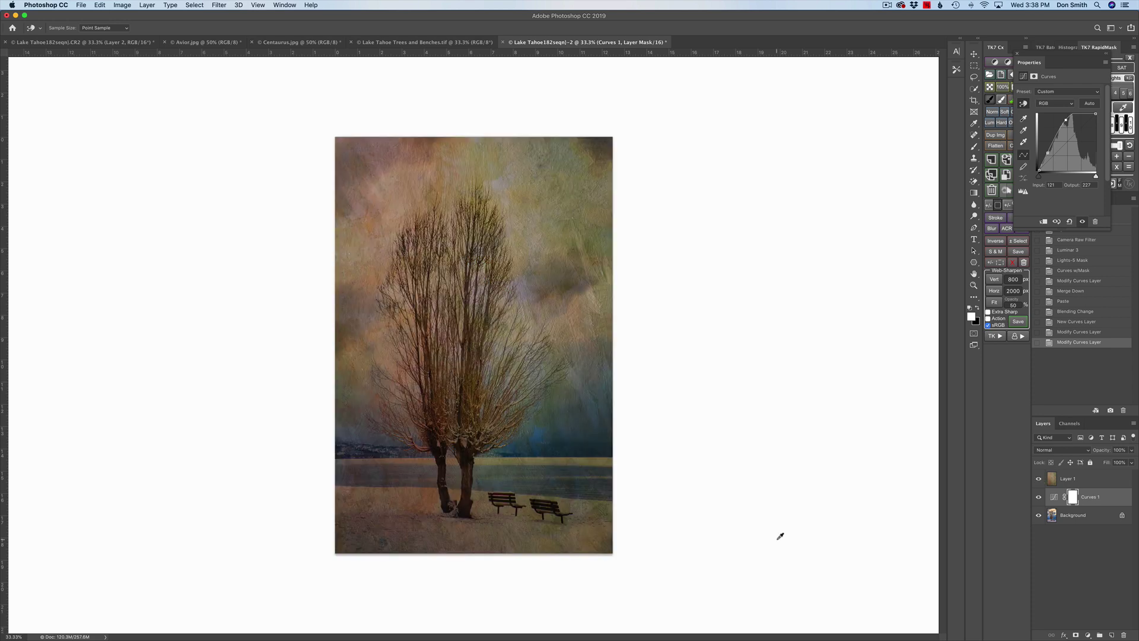
- Copy the Centaurus texture and paste it into the Lake Tahoe photo as Layer 2
click(1089, 482)
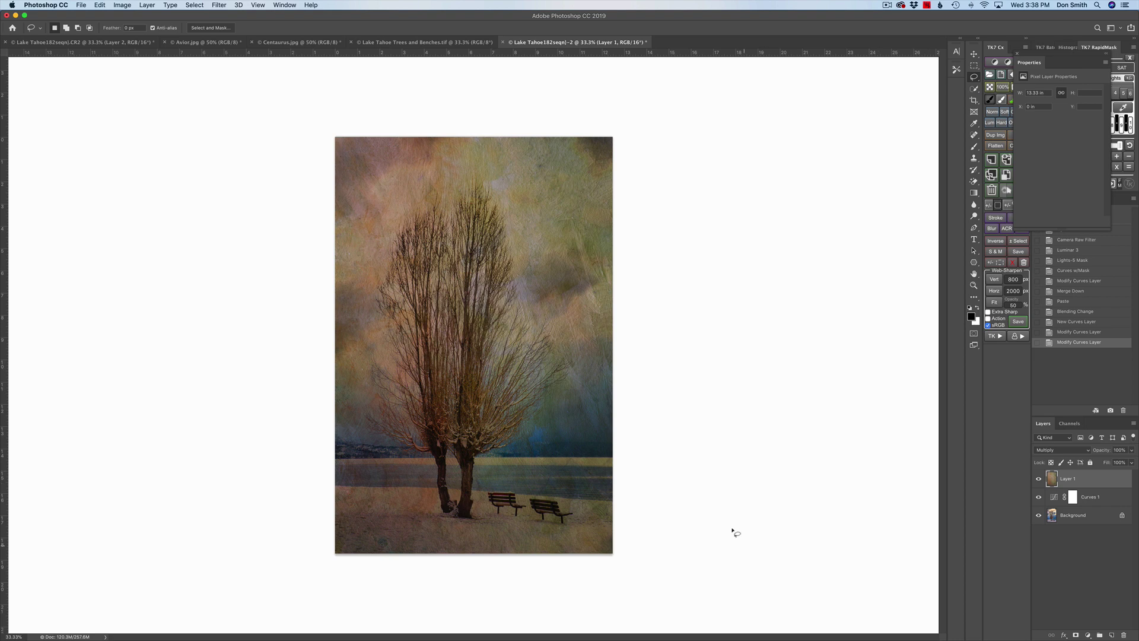
click(295, 43)
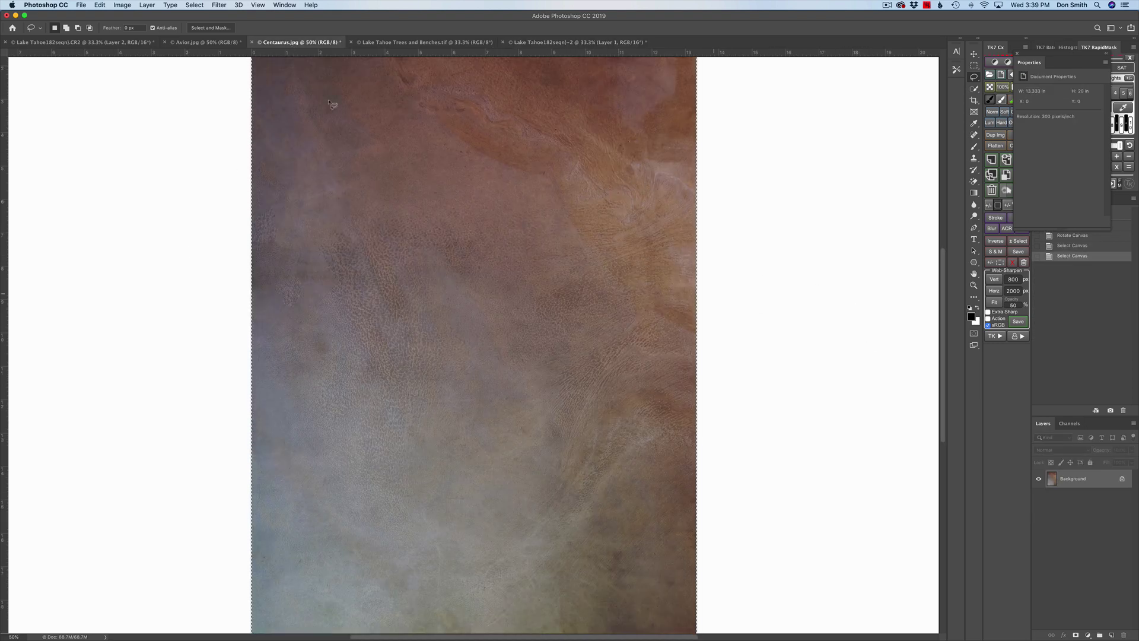
click(118, 6)
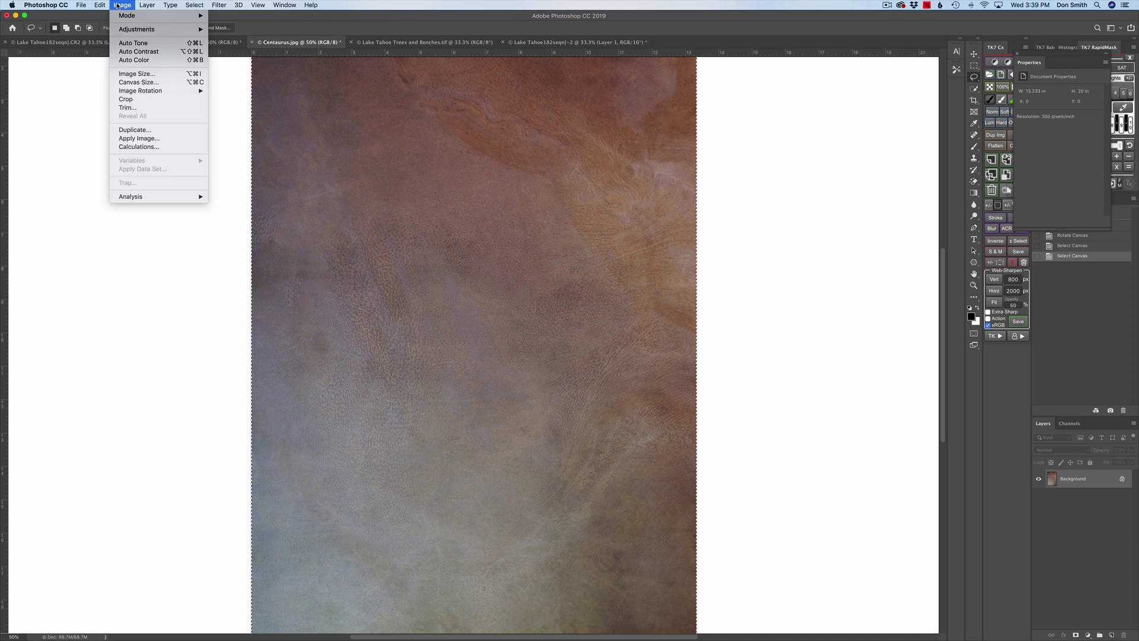
mouse_move(171, 94)
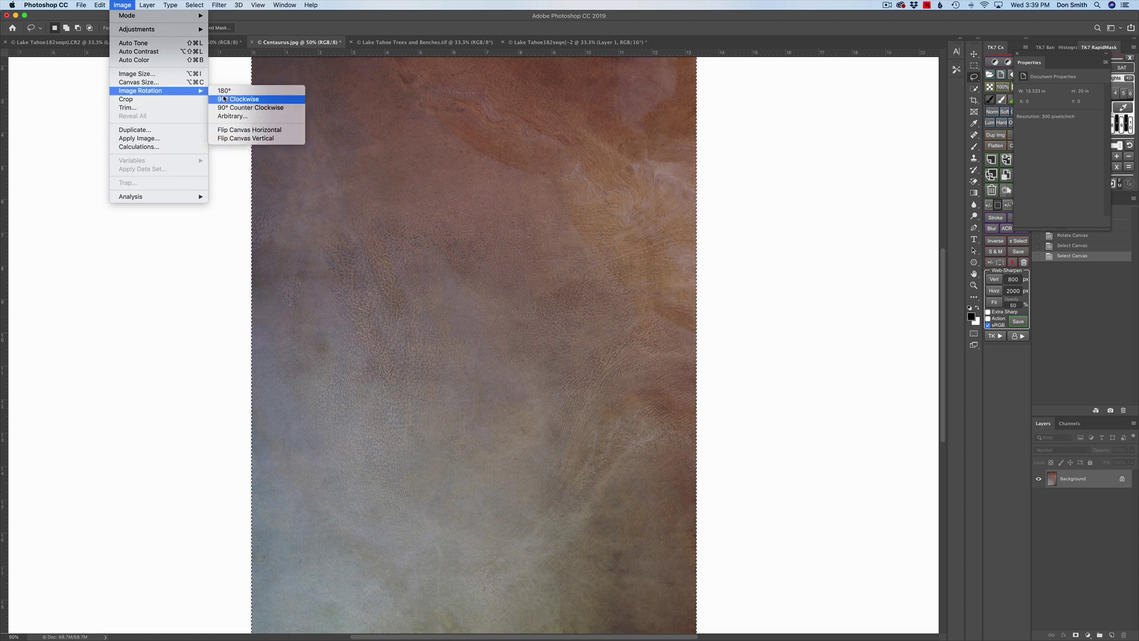
click(77, 93)
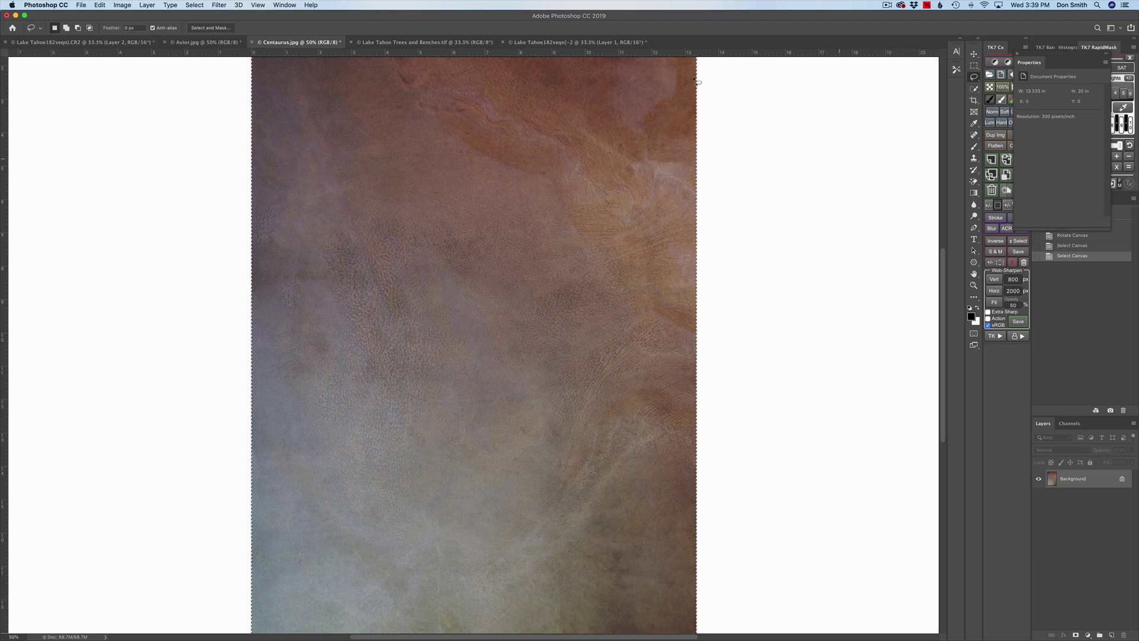
click(554, 42)
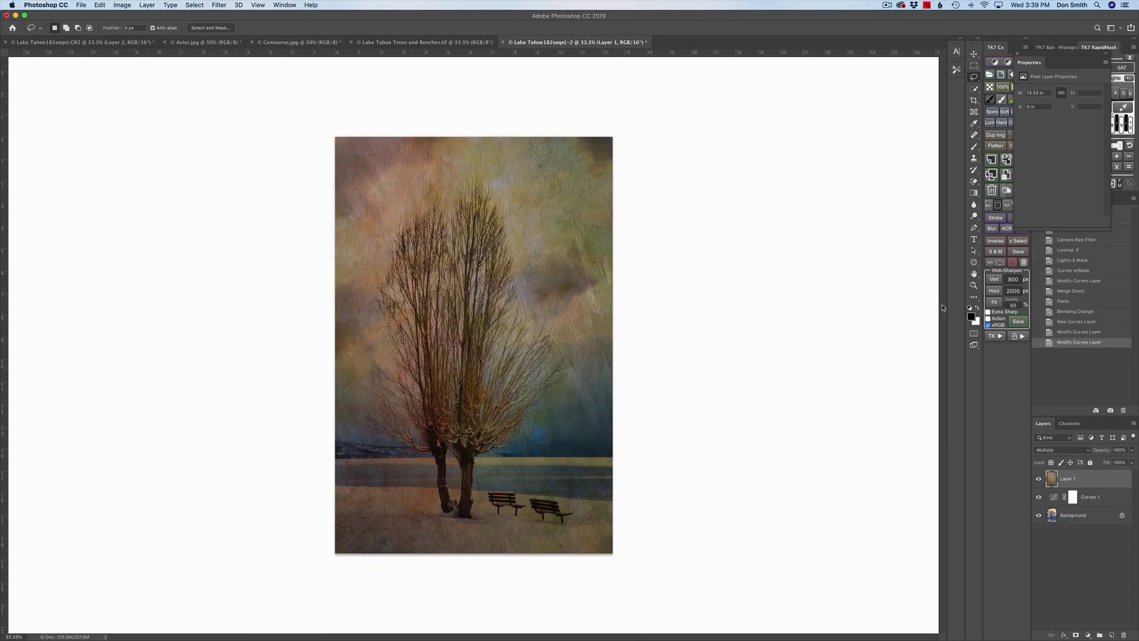
key(super+v)
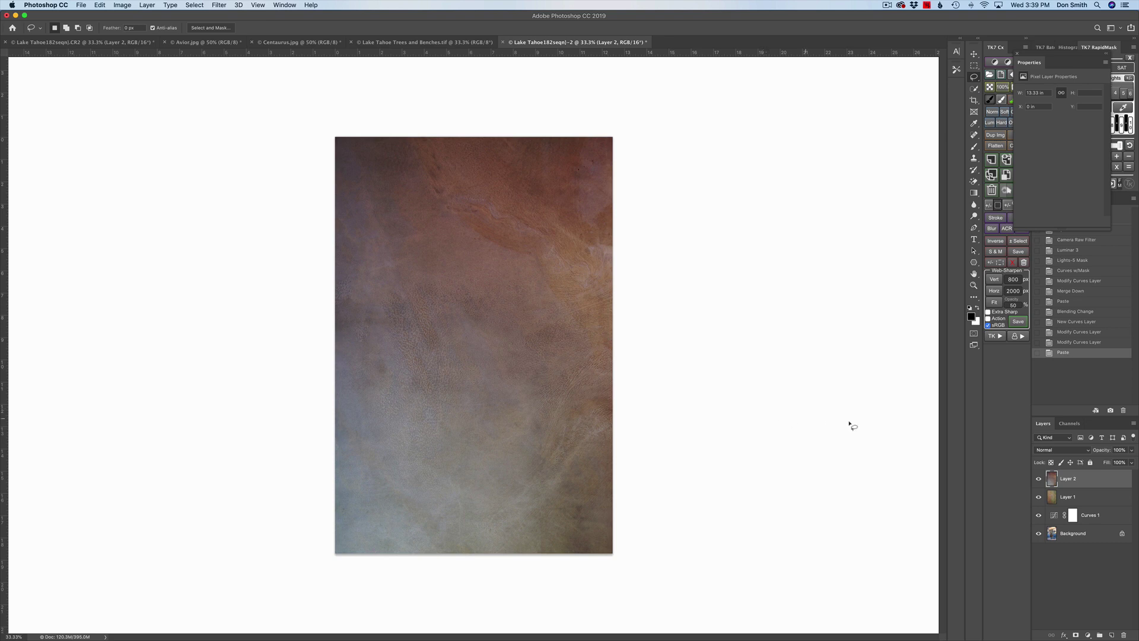
- Set Layer 2 to Color Dodge, close Properties, then view the original photo via History's Open state
click(1084, 452)
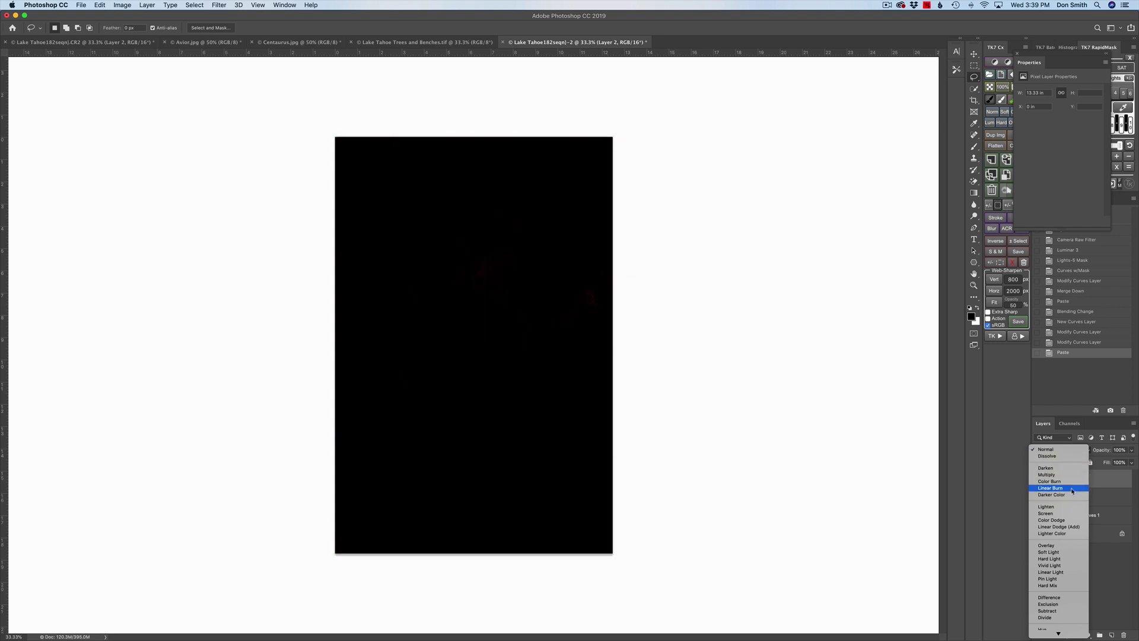
click(1063, 520)
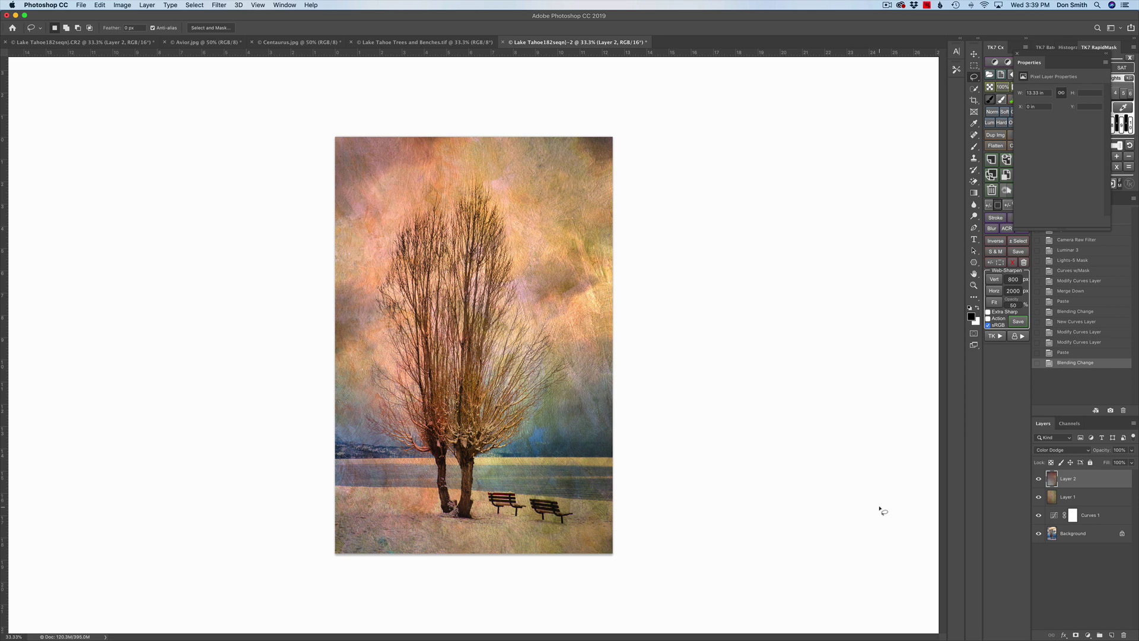
click(1017, 54)
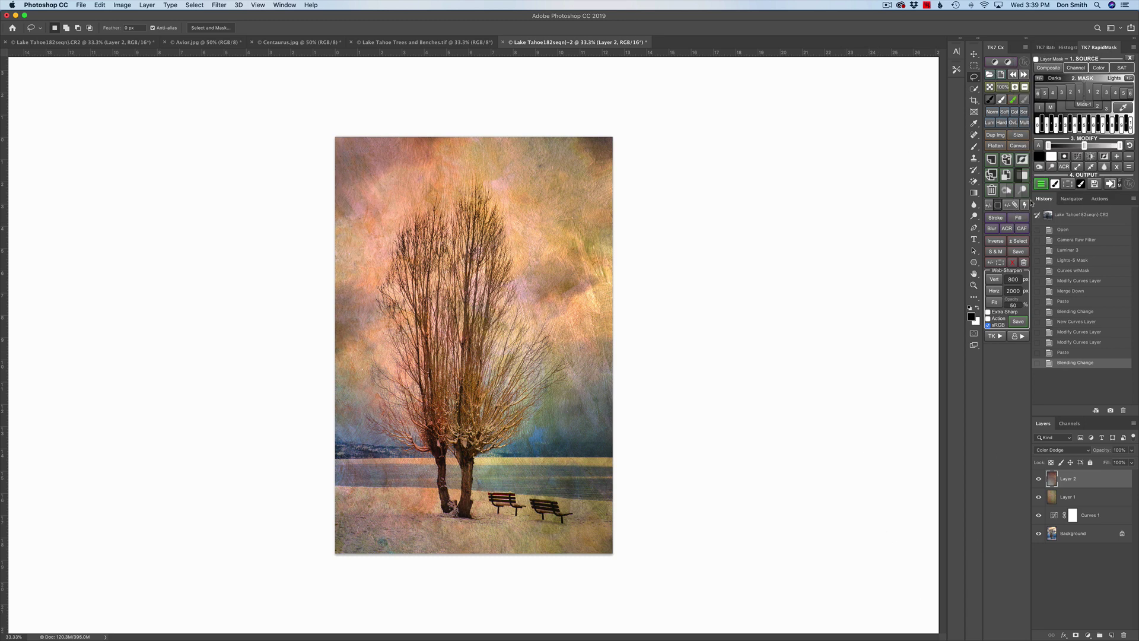
click(1070, 231)
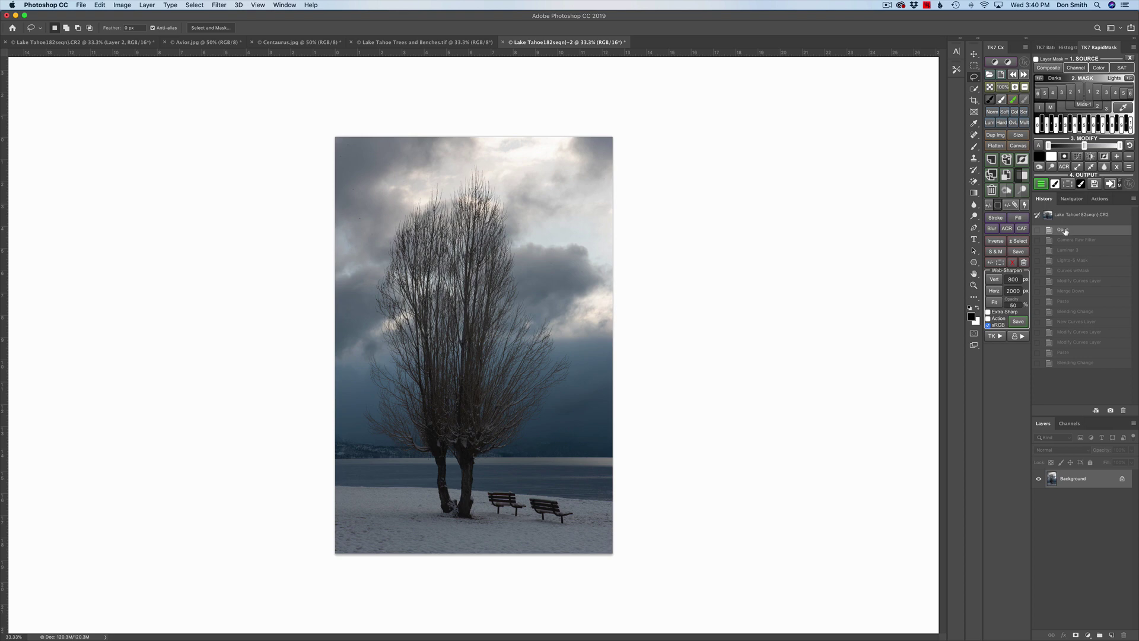
- Step through History from Luminar 3, Lights-5 Mask, Curves w/Mask and Modify Curves Layer to Blending Change
click(1067, 250)
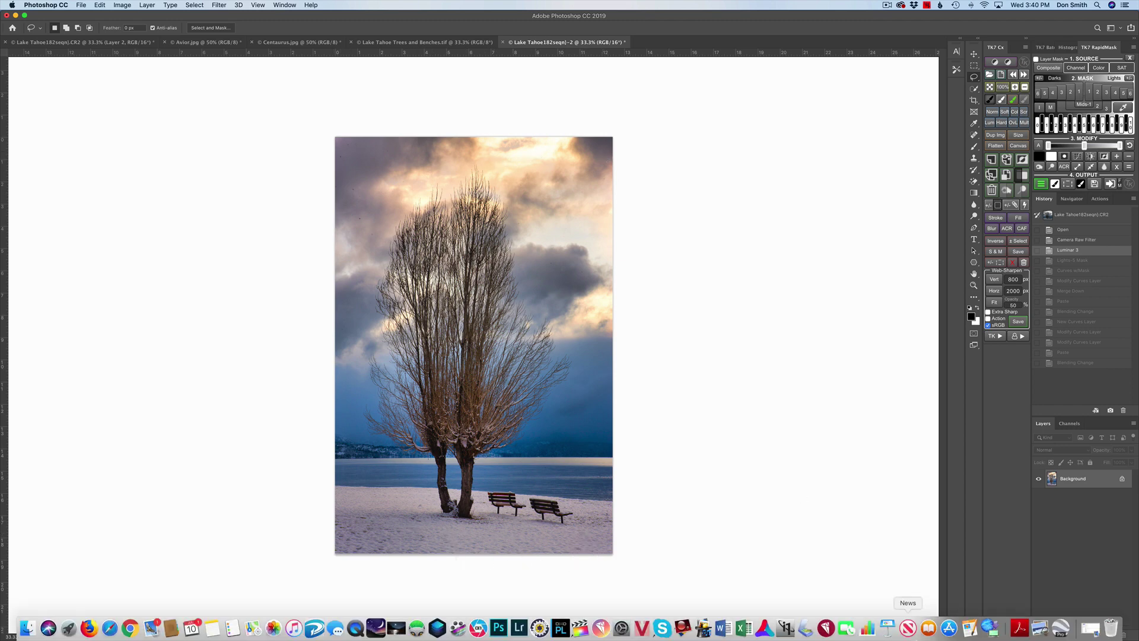
click(1091, 261)
click(1080, 271)
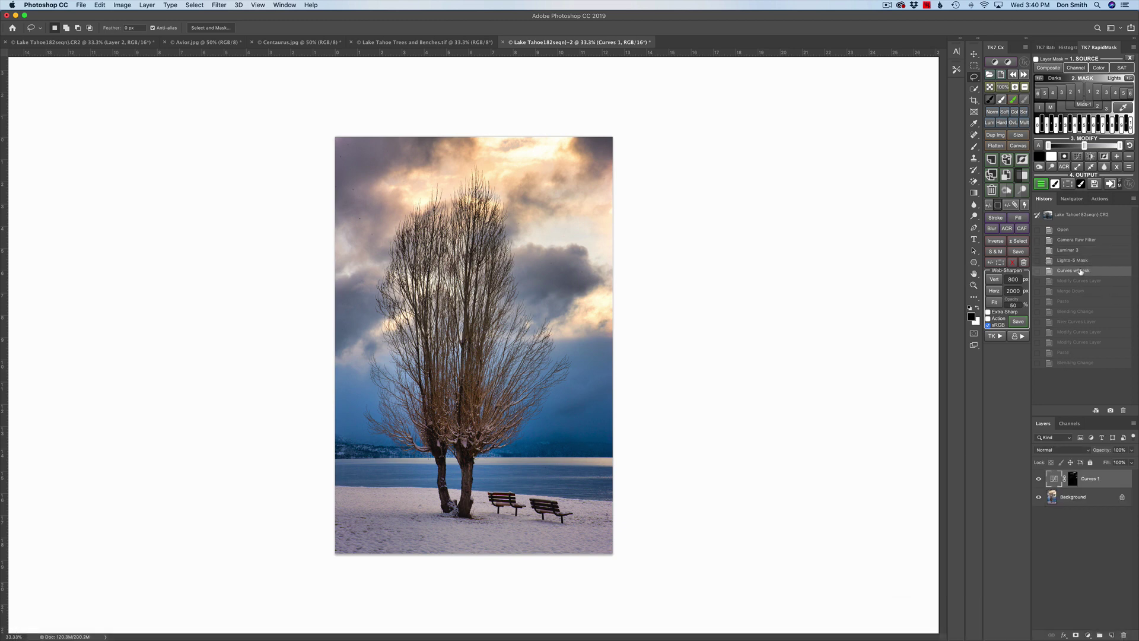
click(1085, 282)
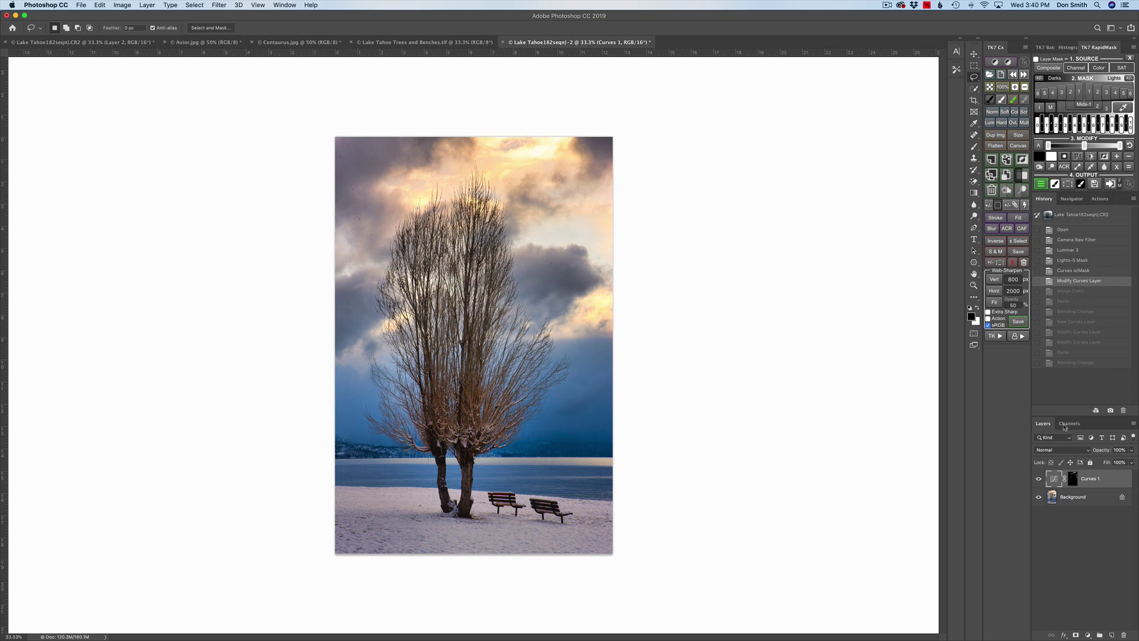
click(1075, 363)
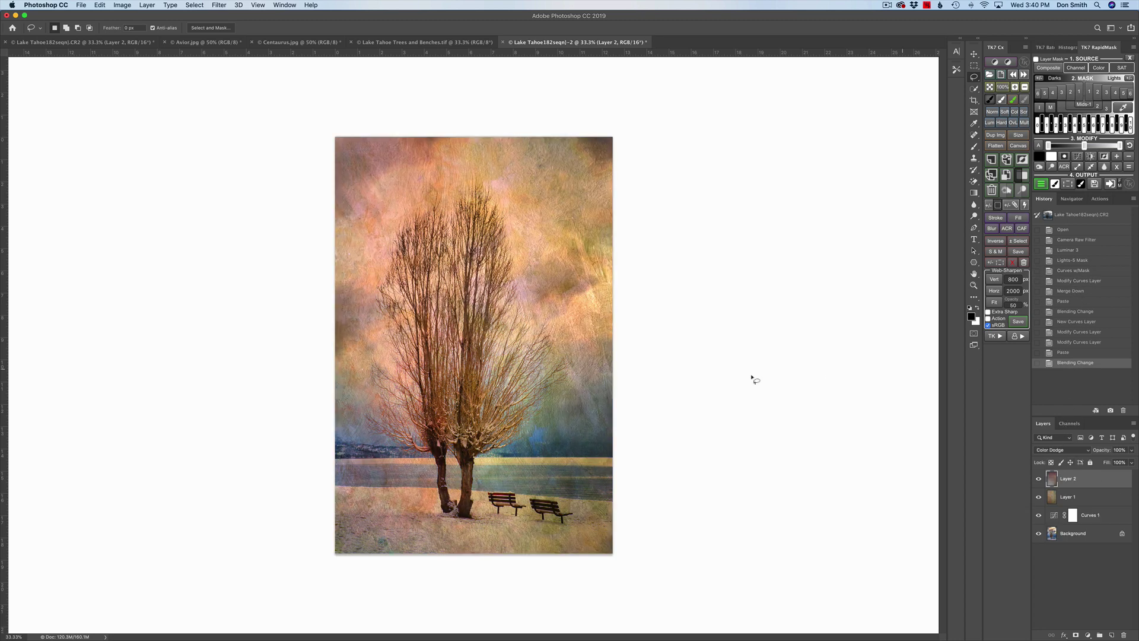